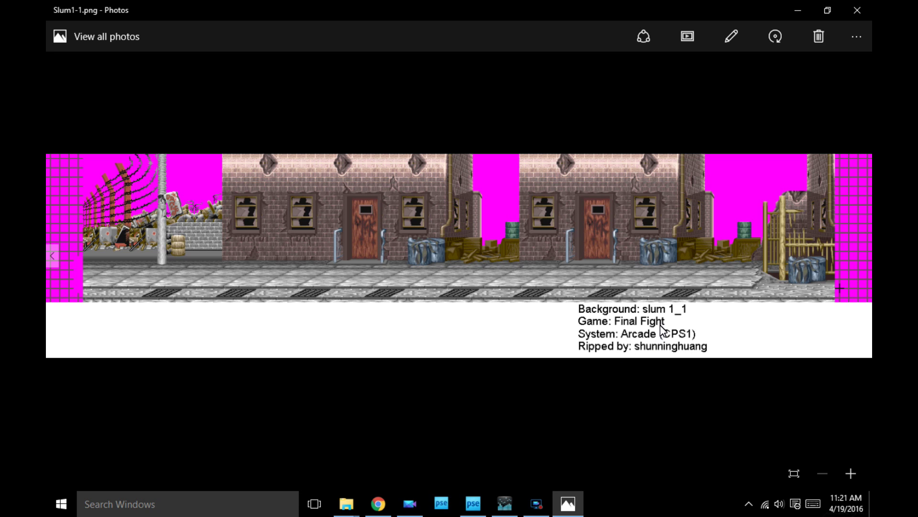
# View the Neo-Legend-00, arcade copy and arcade copy copy images from the Pictures folder, closing each one after viewing
pyautogui.click(858, 12)
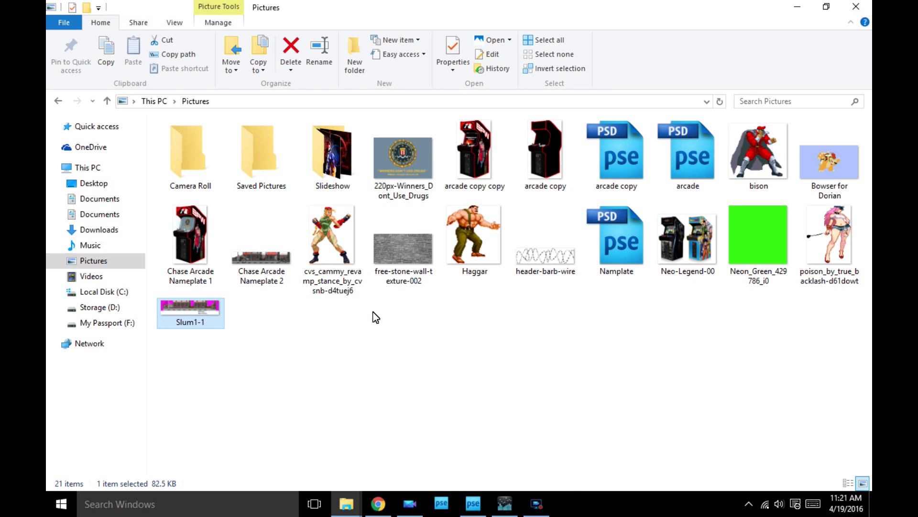
pyautogui.doubleClick(684, 239)
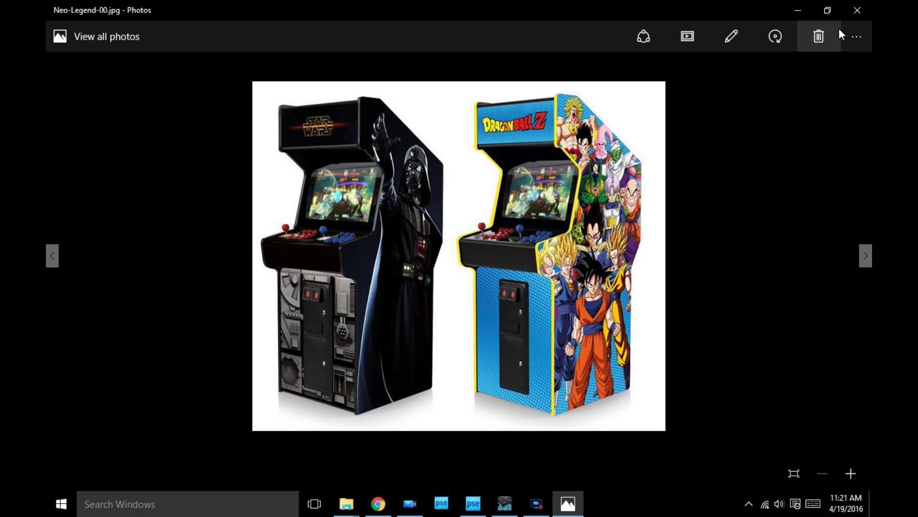
pyautogui.click(849, 13)
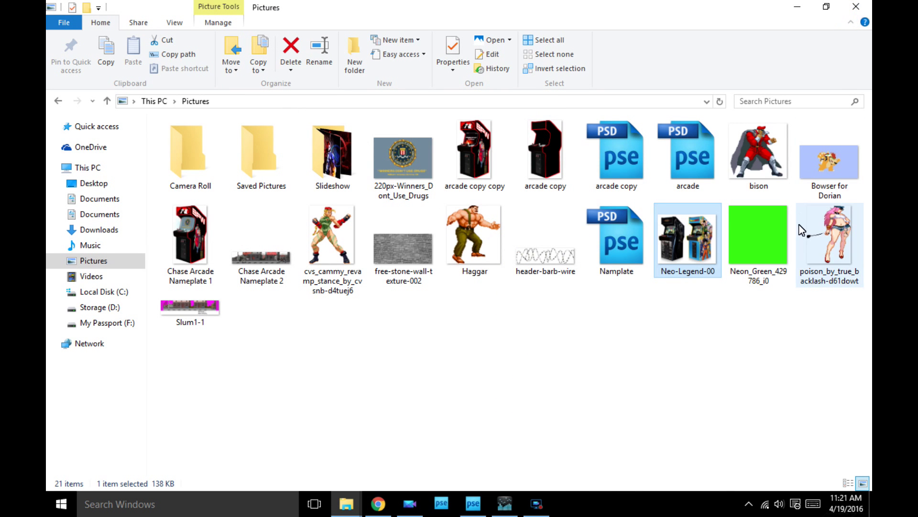
pyautogui.doubleClick(541, 163)
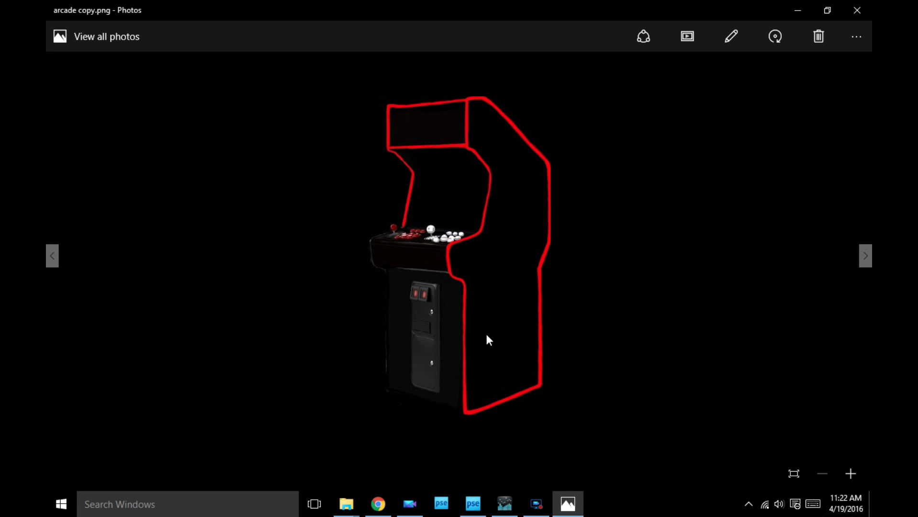
pyautogui.click(857, 11)
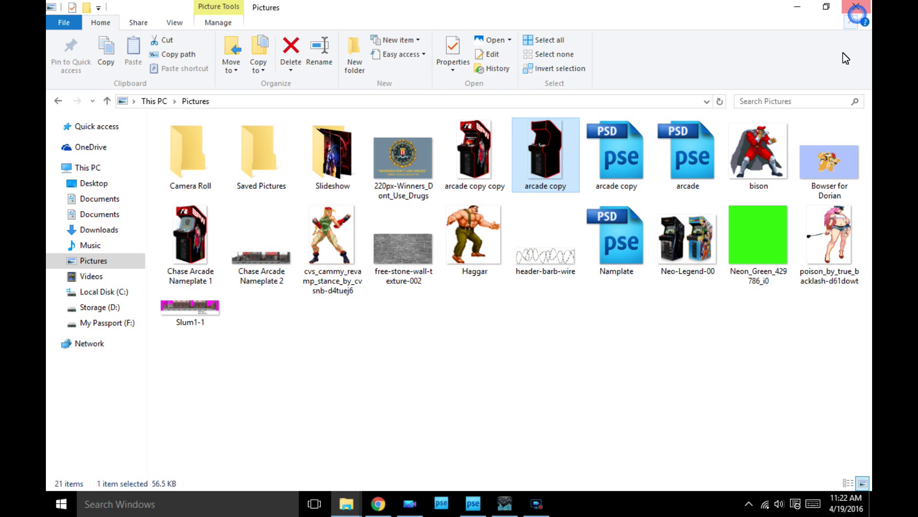
pyautogui.doubleClick(483, 159)
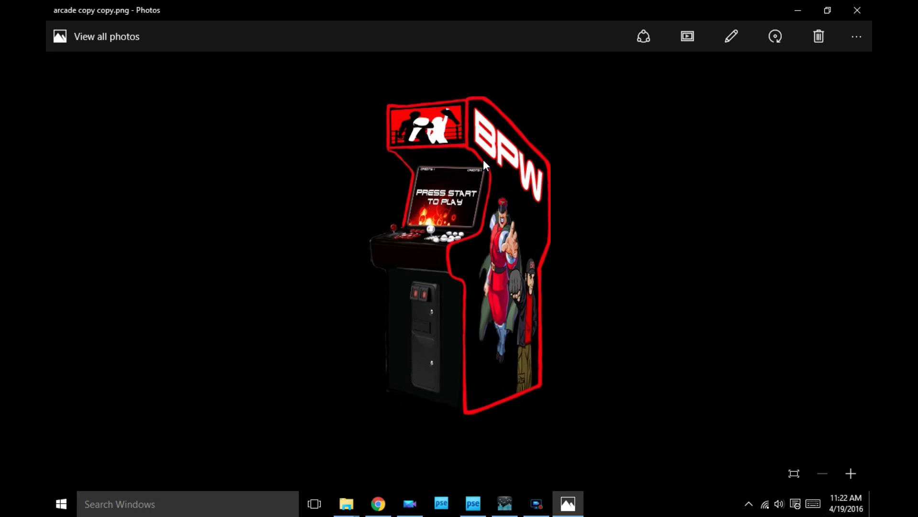
pyautogui.click(857, 10)
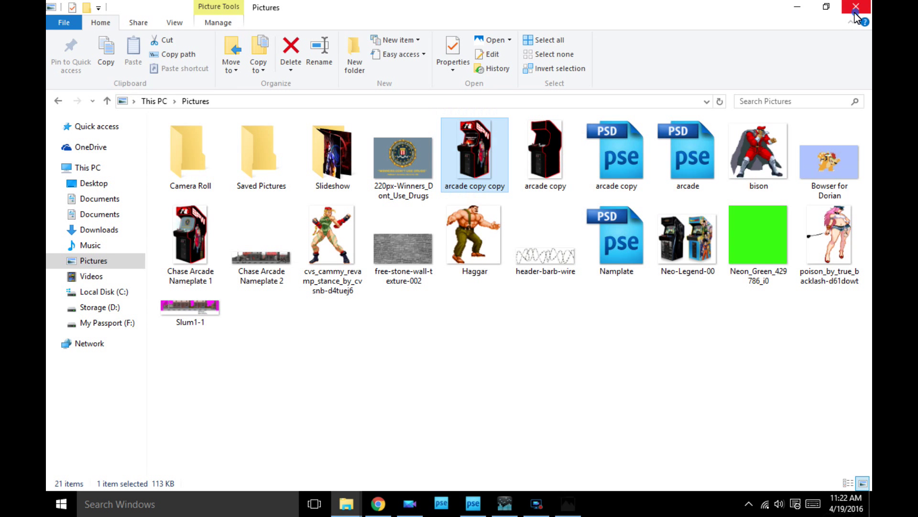
# Open arcade.psd from the Pictures folder and close it after viewing its layers, and open arcade copy.psd instead
pyautogui.doubleClick(683, 163)
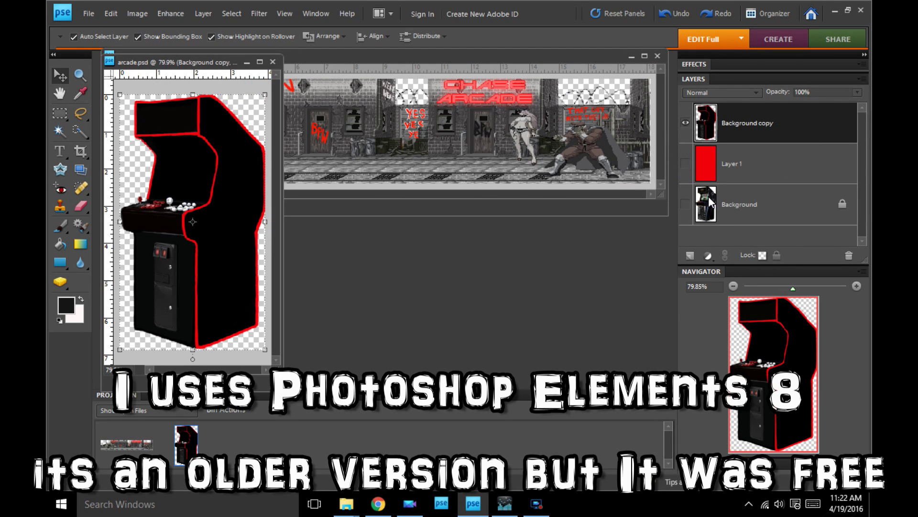
pyautogui.click(273, 62)
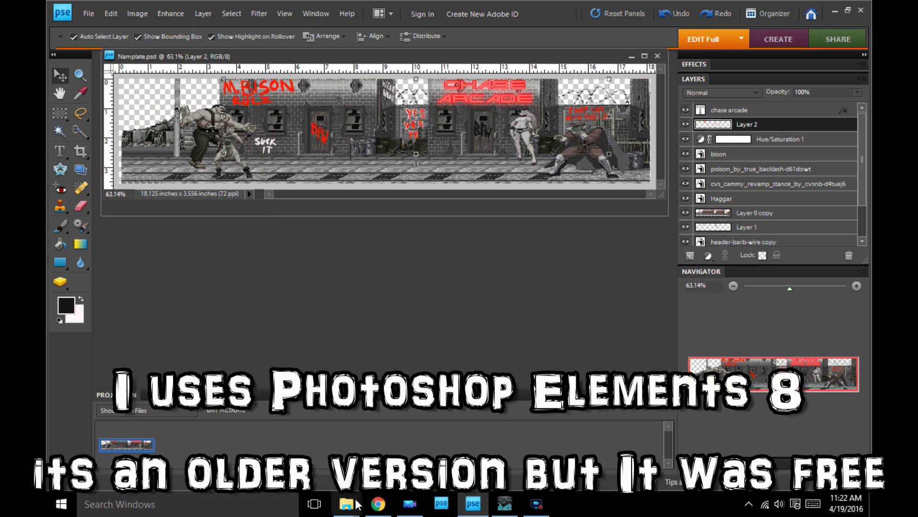
pyautogui.click(347, 511)
pyautogui.click(401, 431)
pyautogui.doubleClick(627, 156)
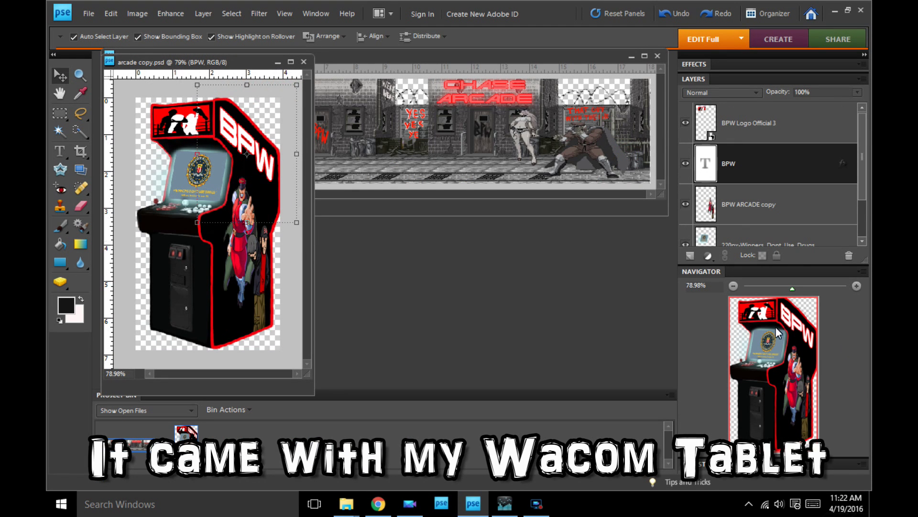
# Examine the cabinet's screen and side-art layers up close in arcade copy.psd, and close the document
pyautogui.moveTo(792, 288); pyautogui.dragTo(804, 288)
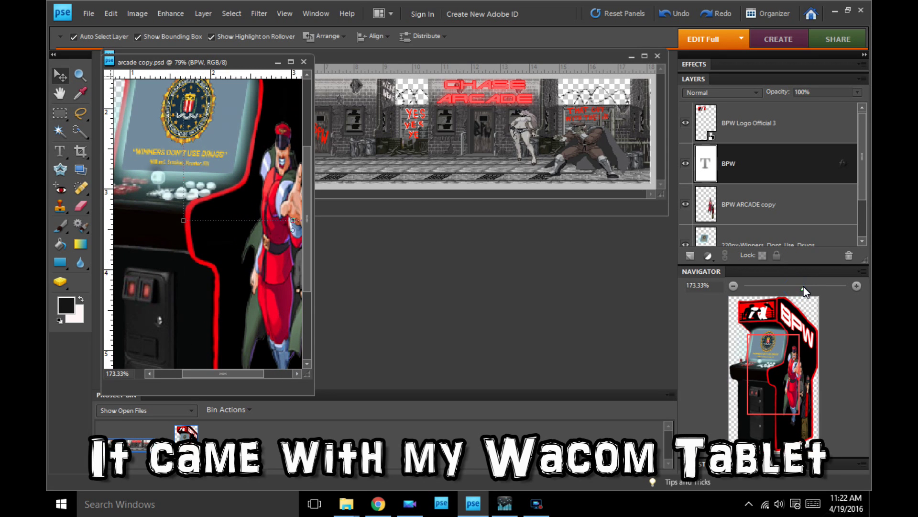
pyautogui.moveTo(308, 196); pyautogui.dragTo(308, 168)
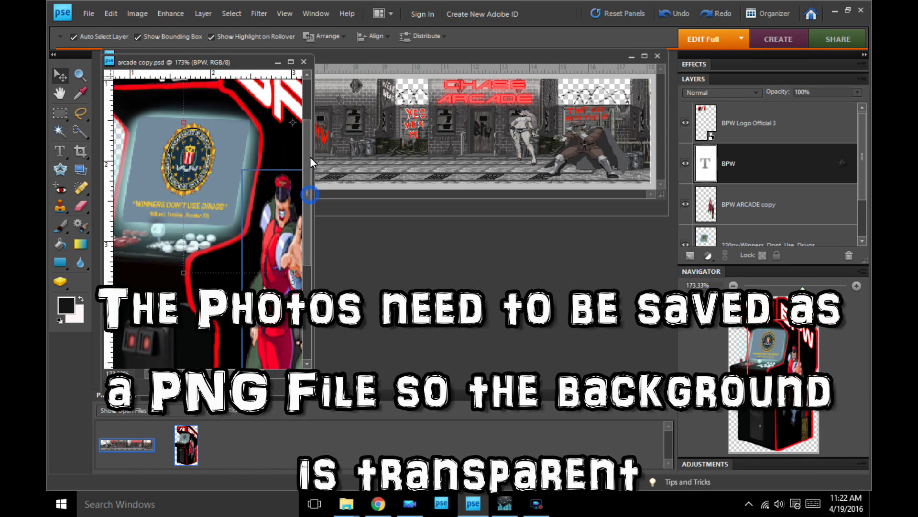
pyautogui.moveTo(289, 201)
pyautogui.mouseDown()
pyautogui.moveTo(253, 200)
pyautogui.moveTo(273, 200)
pyautogui.mouseUp()
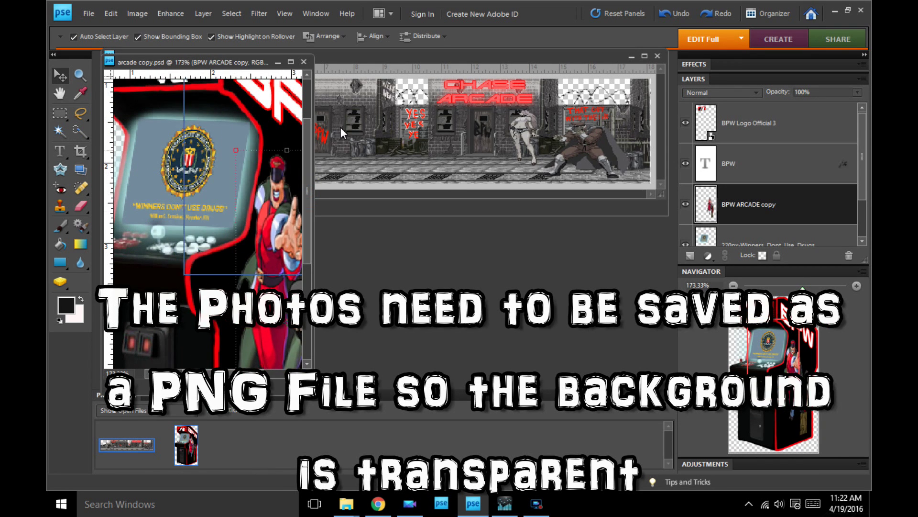
pyautogui.click(293, 124)
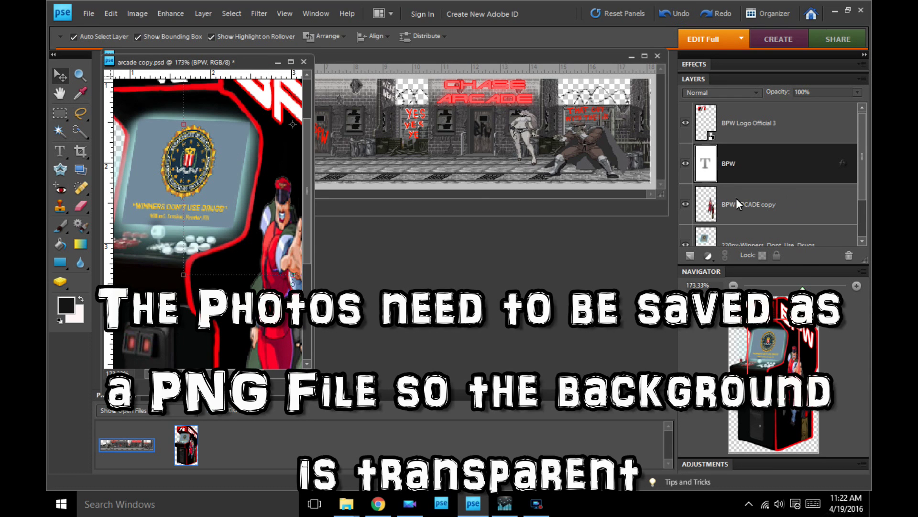
pyautogui.click(750, 242)
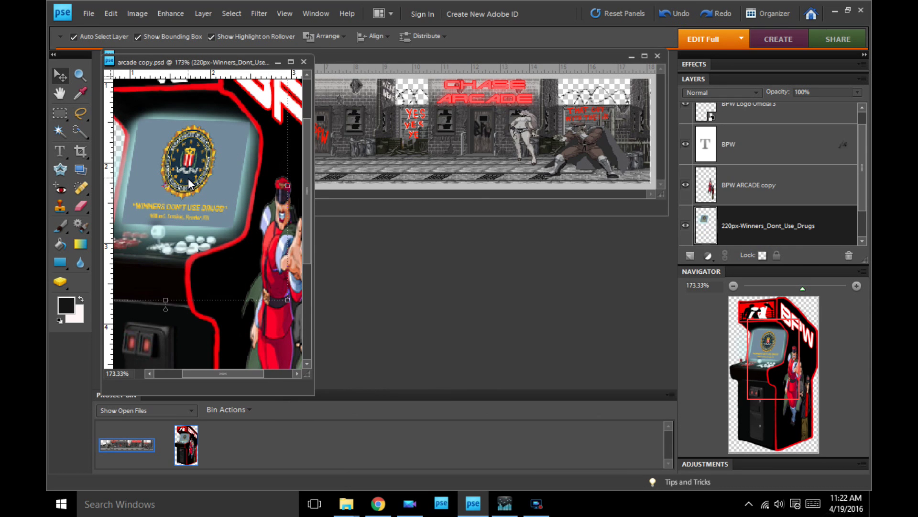
pyautogui.moveTo(233, 375); pyautogui.dragTo(222, 375)
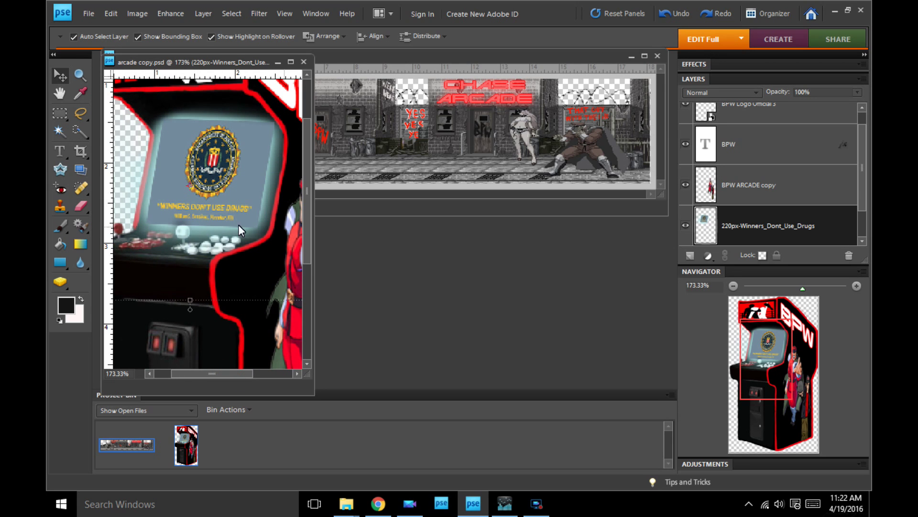
pyautogui.click(304, 63)
pyautogui.click(465, 200)
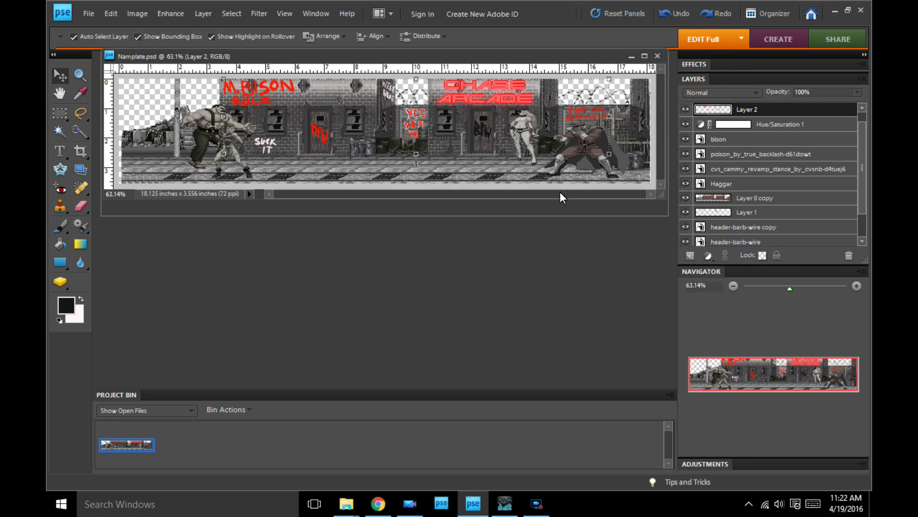
# Dock the Namplate.psd window in the workspace and select Layer 0 in its layer stack
pyautogui.doubleClick(393, 60)
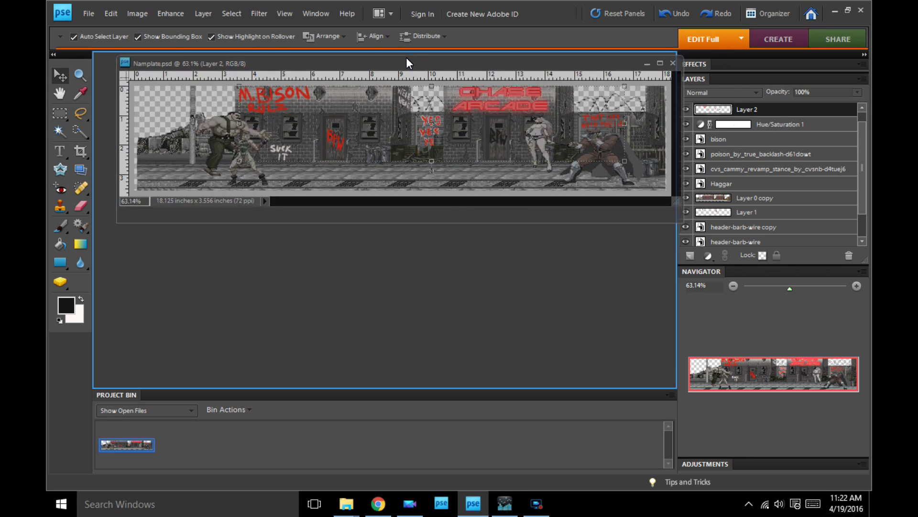
pyautogui.moveTo(864, 201); pyautogui.dragTo(861, 248)
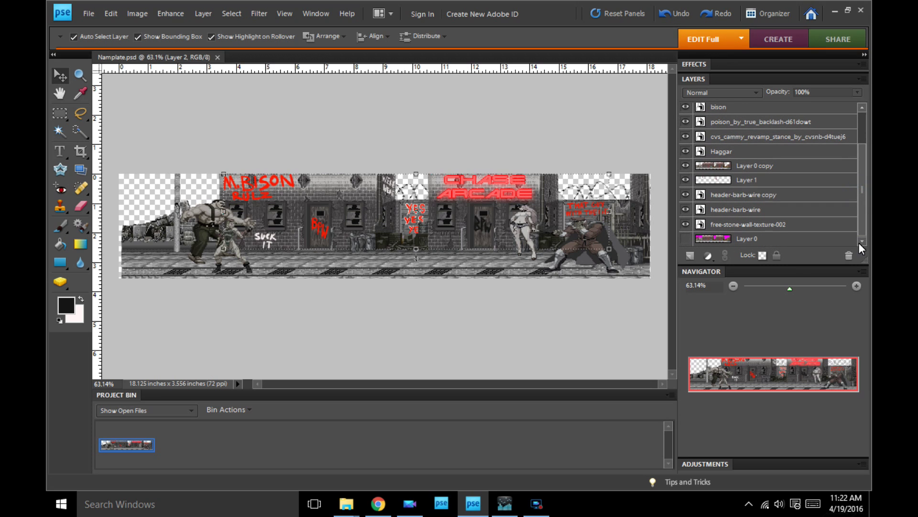
pyautogui.click(745, 239)
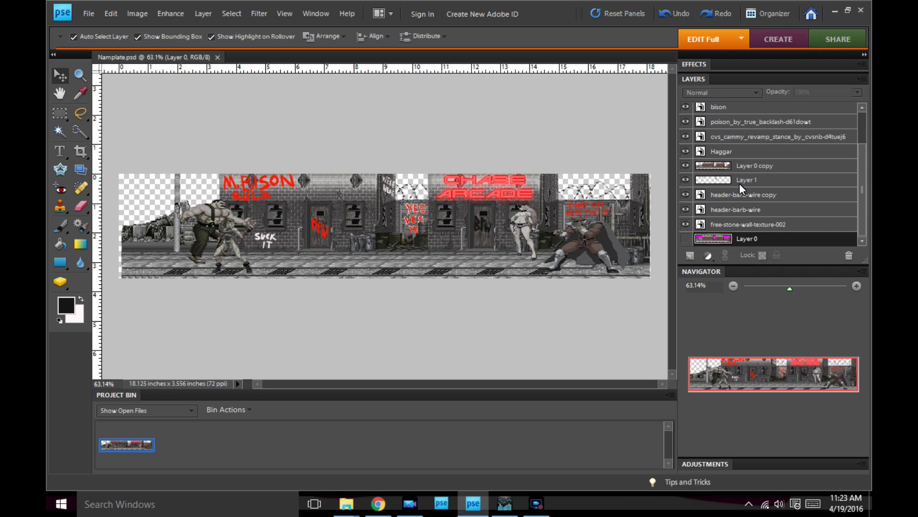
# Examine the nameplate's characters, graffiti and signs up close across its width, review its layers, and close Photoshop Elements
pyautogui.moveTo(790, 289); pyautogui.dragTo(806, 289)
pyautogui.moveTo(788, 369); pyautogui.dragTo(826, 374)
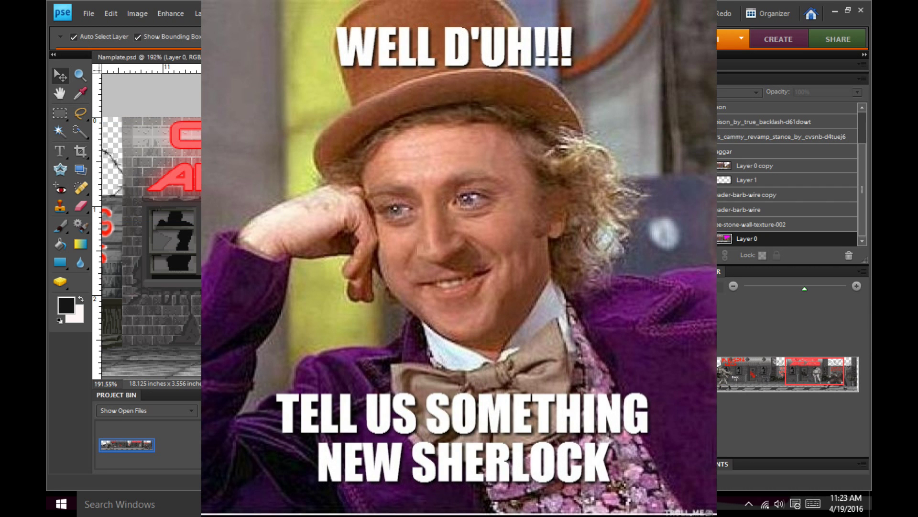
pyautogui.moveTo(808, 379); pyautogui.dragTo(819, 379)
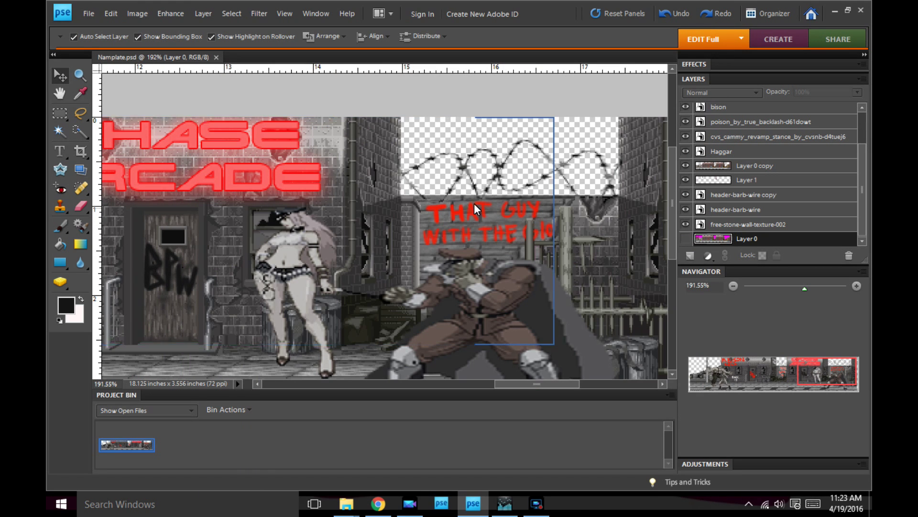
pyautogui.moveTo(442, 335); pyautogui.dragTo(455, 297)
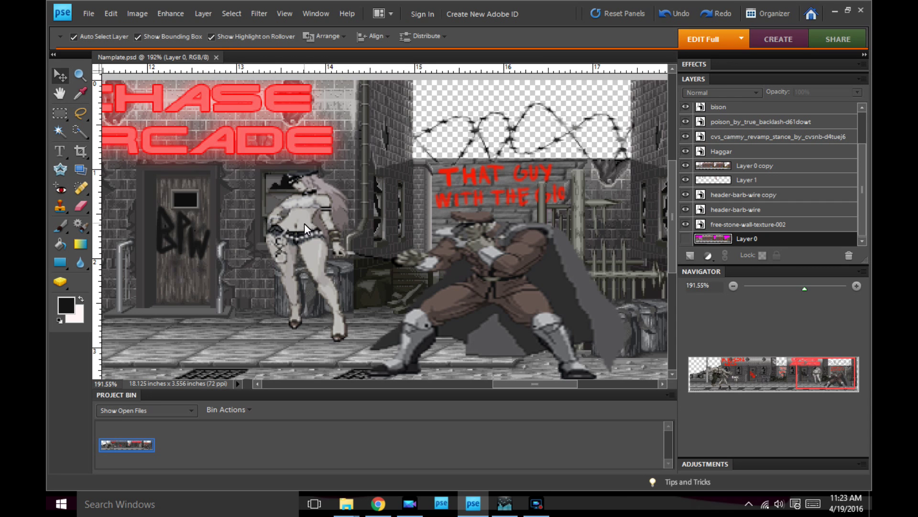
pyautogui.moveTo(819, 383); pyautogui.dragTo(720, 385)
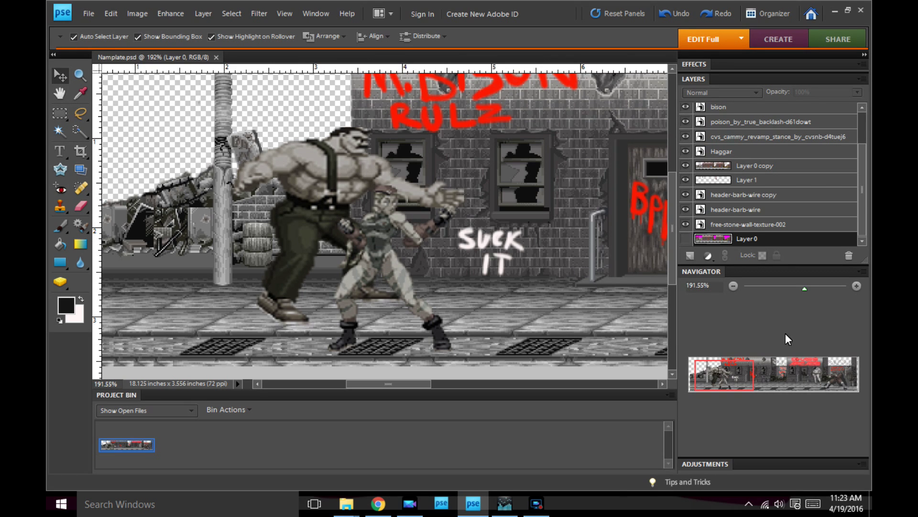
pyautogui.moveTo(734, 390); pyautogui.dragTo(821, 358)
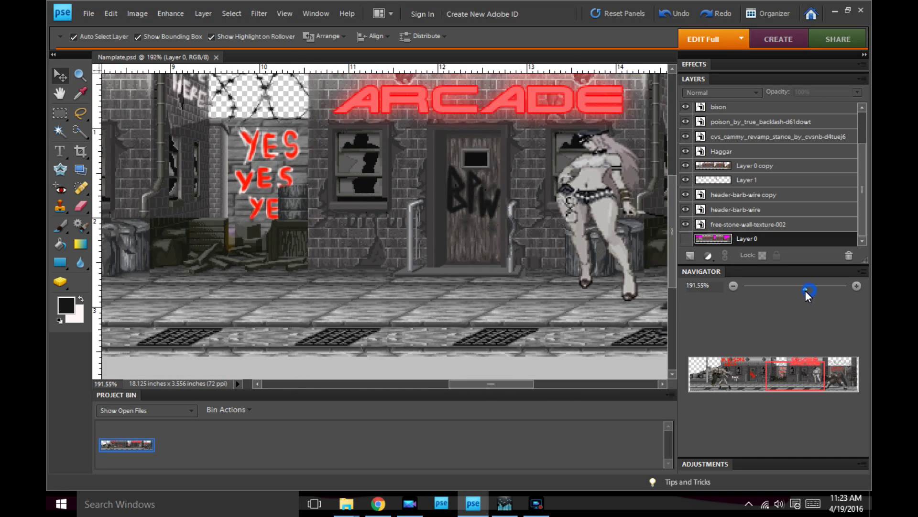
pyautogui.moveTo(810, 291); pyautogui.dragTo(793, 290)
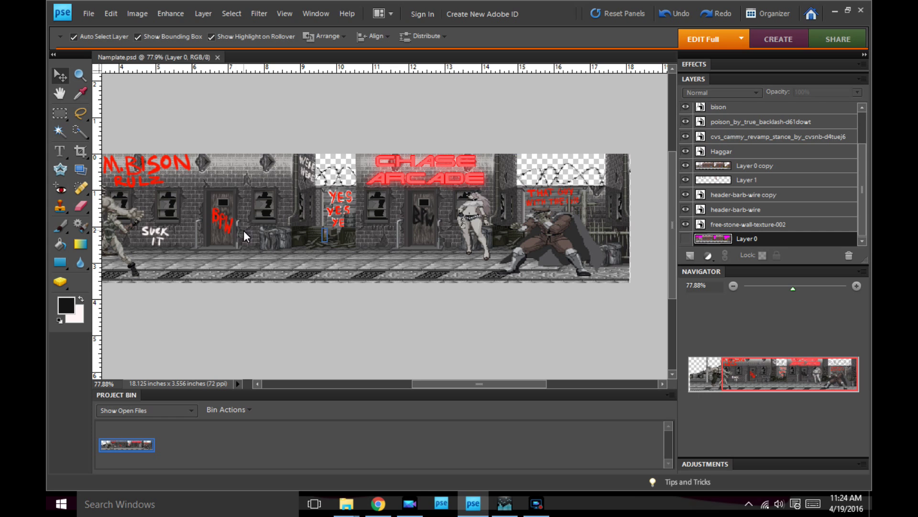
pyautogui.moveTo(493, 388); pyautogui.dragTo(433, 388)
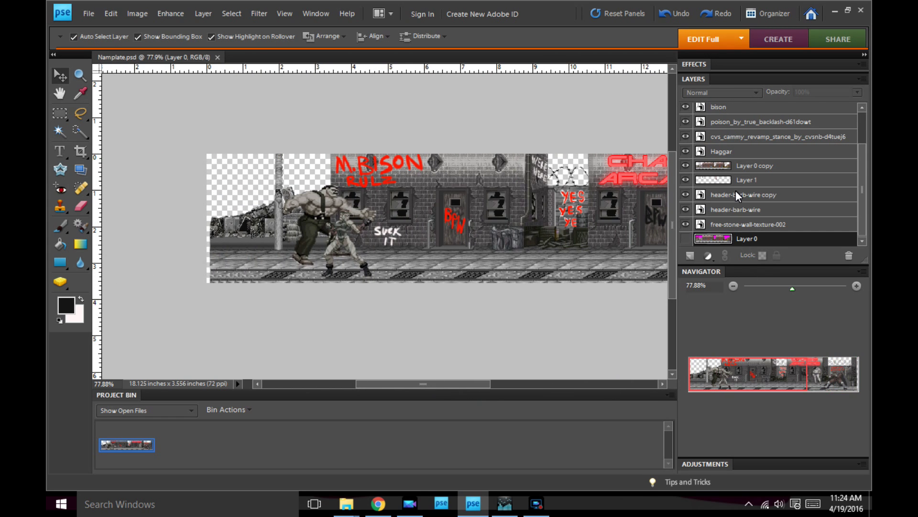
pyautogui.scroll(3, 735, 189)
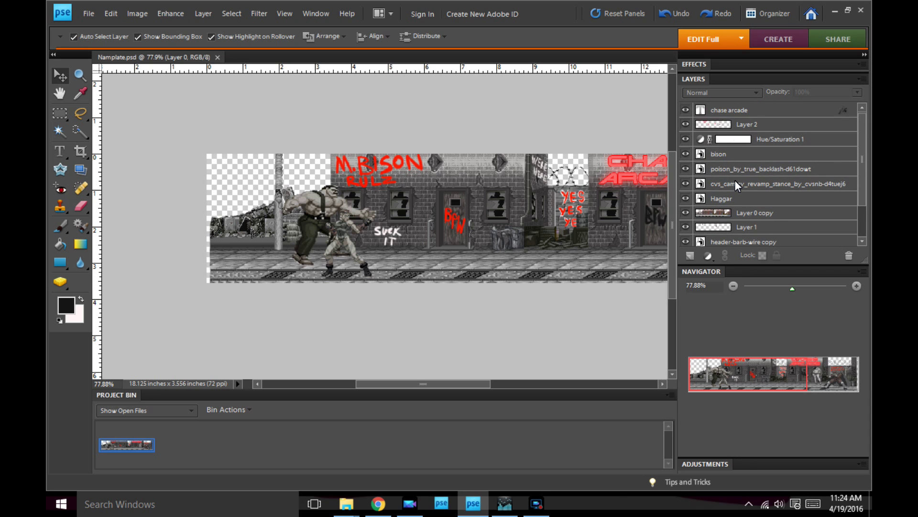
pyautogui.click(860, 12)
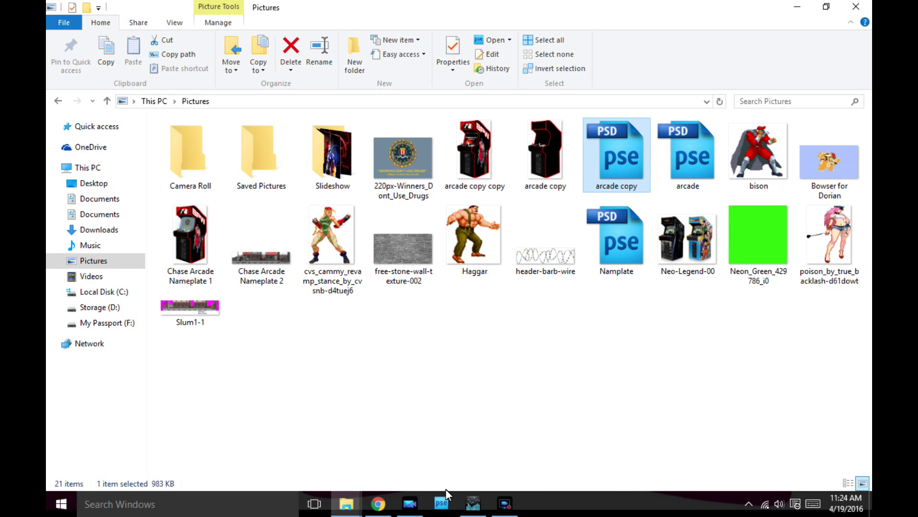
# Import Chase Arcade Nameplate 2, arcade copy copy and Neon_Green_429786_i0 from the Pictures folder into the PowerDirector media library
pyautogui.click(410, 503)
pyautogui.moveTo(354, 506)
pyautogui.click(316, 467)
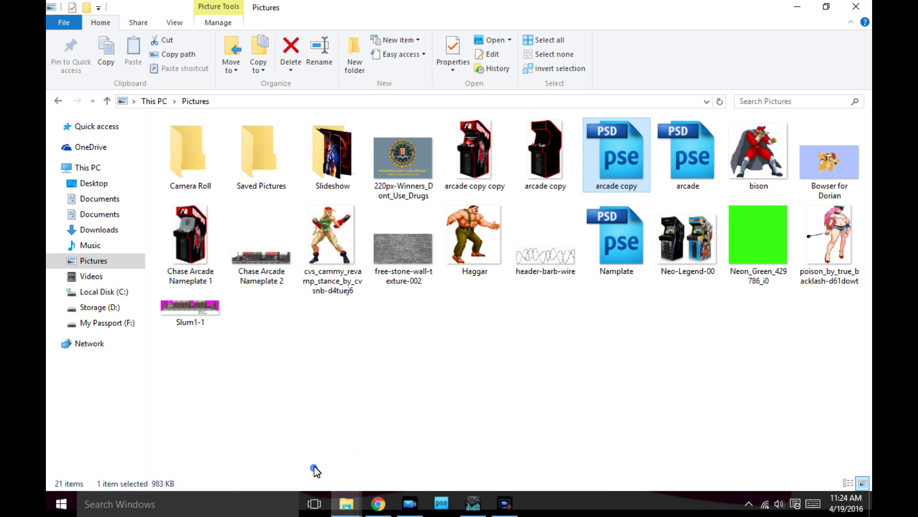
pyautogui.click(262, 263)
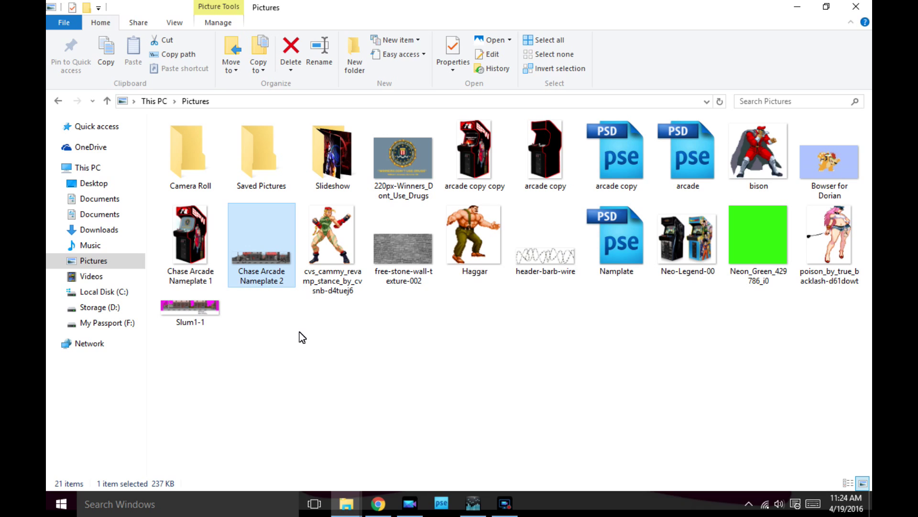
pyautogui.keyDown('ctrl'); pyautogui.click(478, 173); pyautogui.keyUp('ctrl')
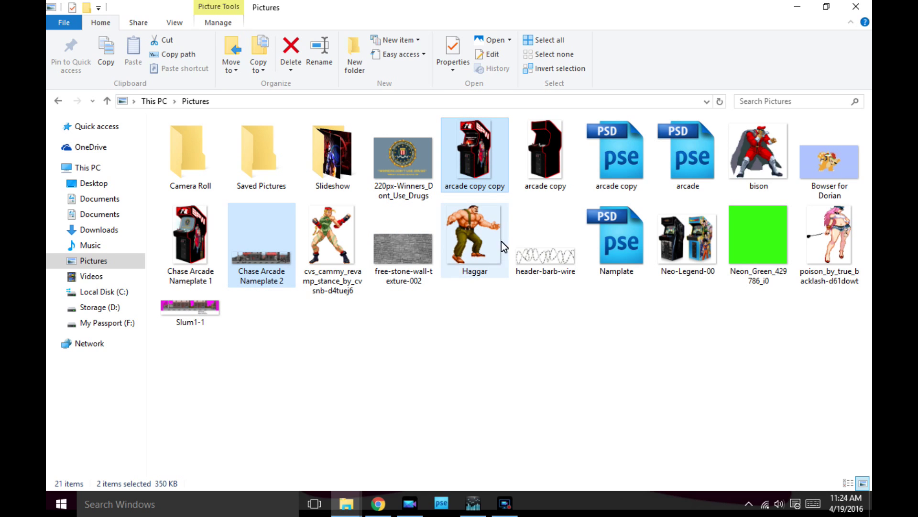
pyautogui.keyDown('ctrl'); pyautogui.click(734, 259); pyautogui.keyUp('ctrl')
pyautogui.moveTo(467, 163); pyautogui.dragTo(303, 213)
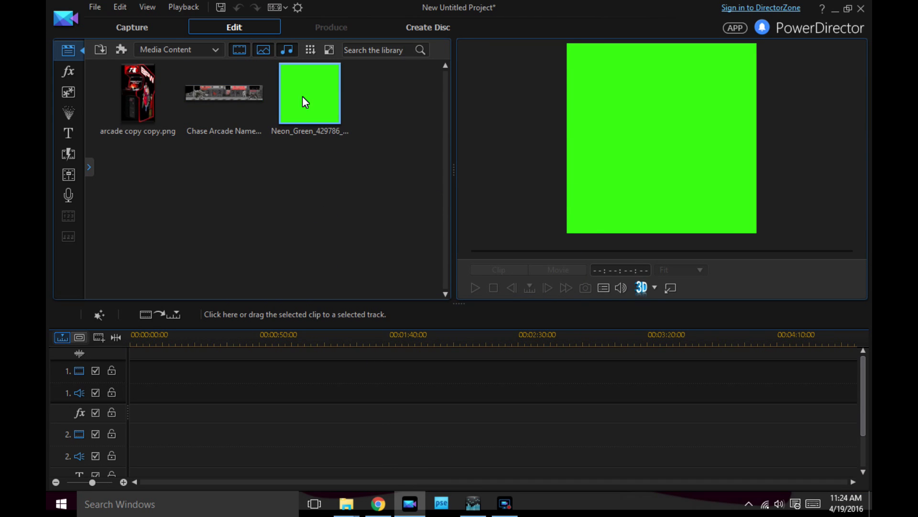
# Import the IMG_0836.JPG figure photo from the Videos folder into the PowerDirector media library
pyautogui.moveTo(346, 503)
pyautogui.click(291, 465)
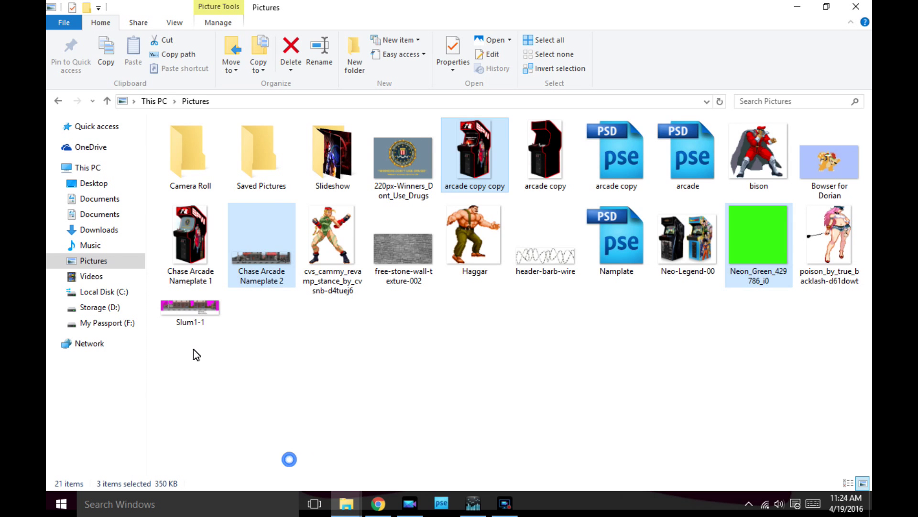
pyautogui.click(91, 277)
pyautogui.moveTo(533, 168); pyautogui.dragTo(300, 272)
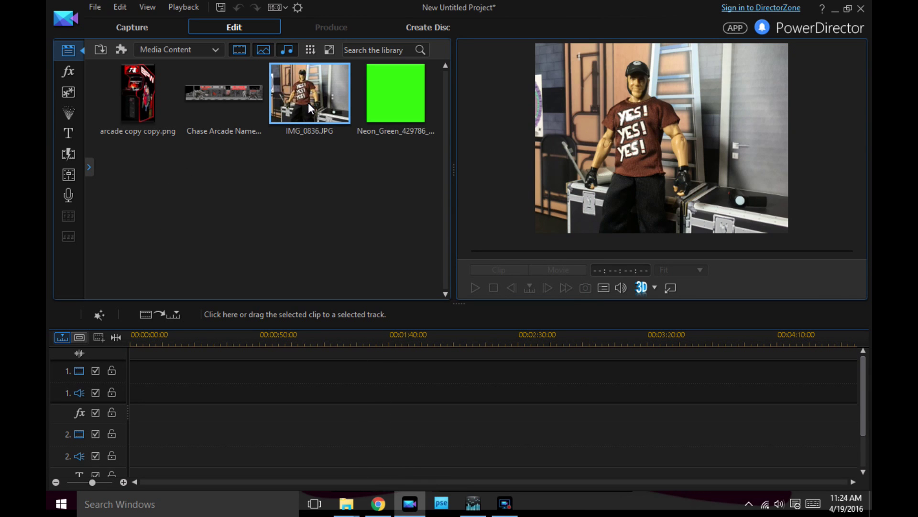
# Place the IMG_0836 photo at the start of video track 1 and extend it to 00:00:14:22
pyautogui.moveTo(304, 103); pyautogui.dragTo(200, 353)
pyautogui.moveTo(137, 378); pyautogui.dragTo(169, 381)
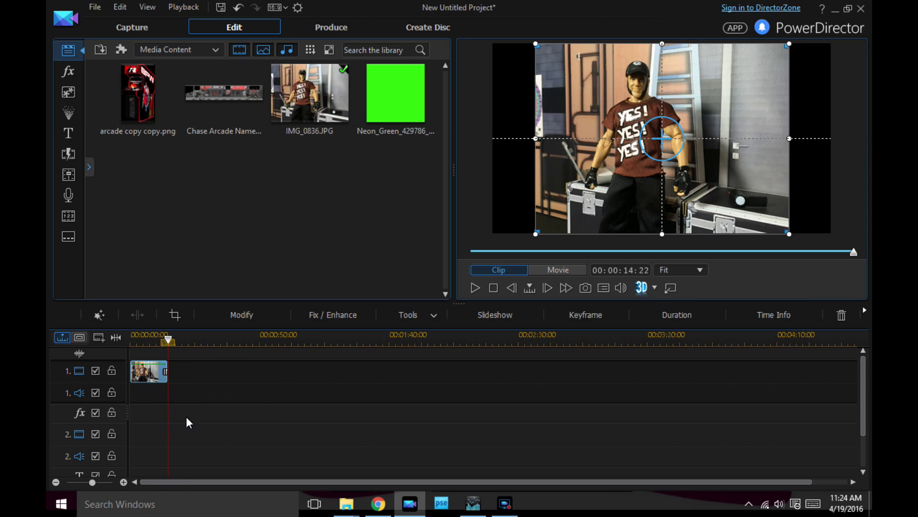
pyautogui.click(123, 482)
pyautogui.click(124, 482)
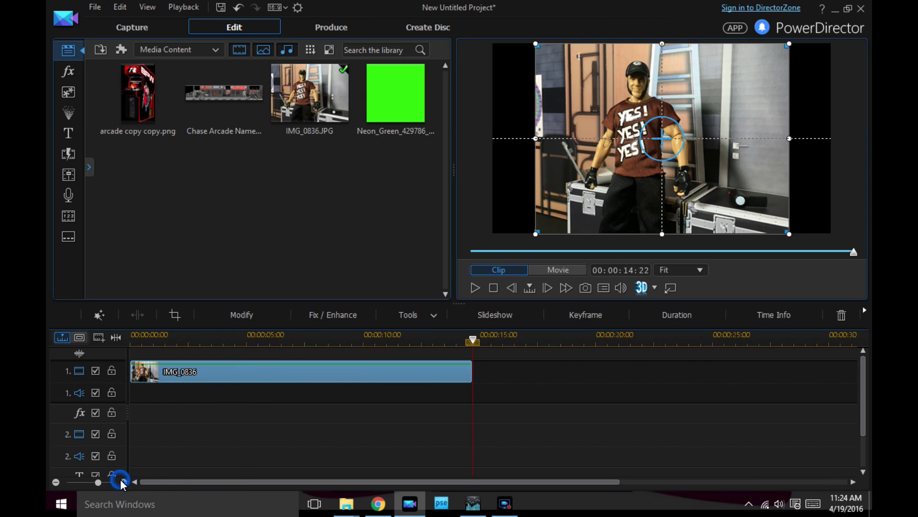
pyautogui.click(662, 315)
pyautogui.click(509, 212)
# Add Neon_Green_429786_i0 to video track 2 for the photo's full length and stretch it to fill the frame without maintaining aspect ratio
pyautogui.moveTo(396, 96); pyautogui.dragTo(131, 446)
pyautogui.moveTo(263, 444); pyautogui.dragTo(473, 444)
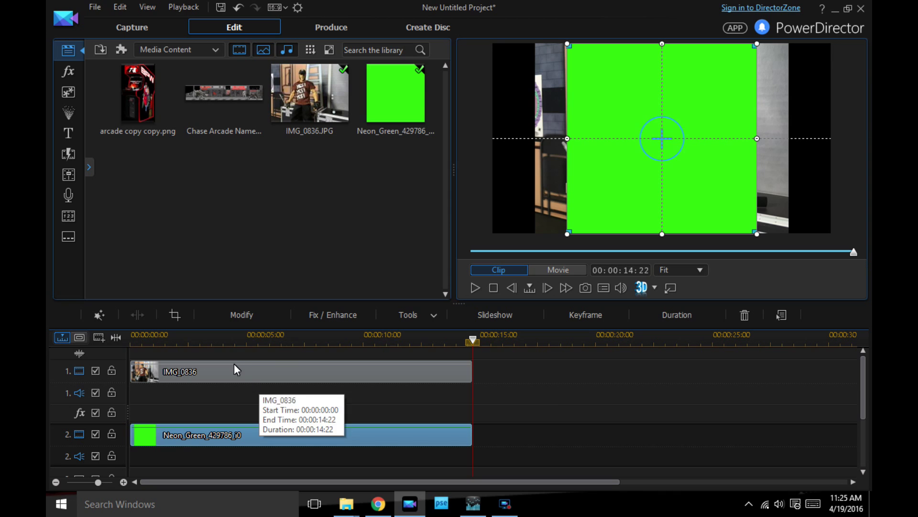
pyautogui.click(226, 312)
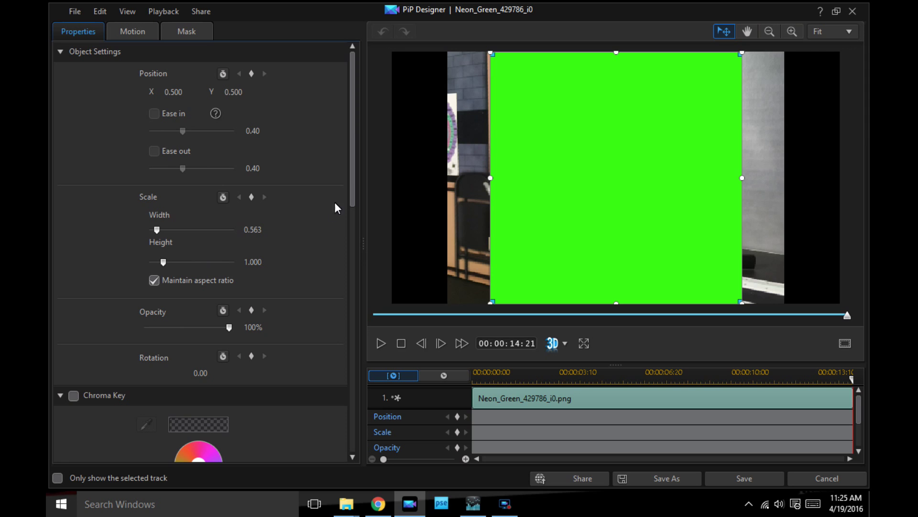
pyautogui.moveTo(350, 189); pyautogui.dragTo(343, 172)
pyautogui.click(153, 280)
pyautogui.moveTo(490, 178); pyautogui.dragTo(388, 182)
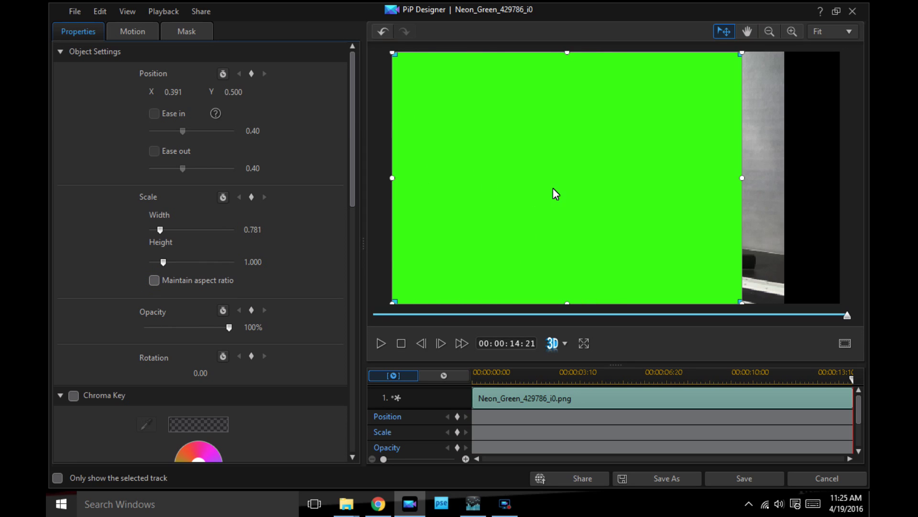
pyautogui.moveTo(742, 178); pyautogui.dragTo(841, 182)
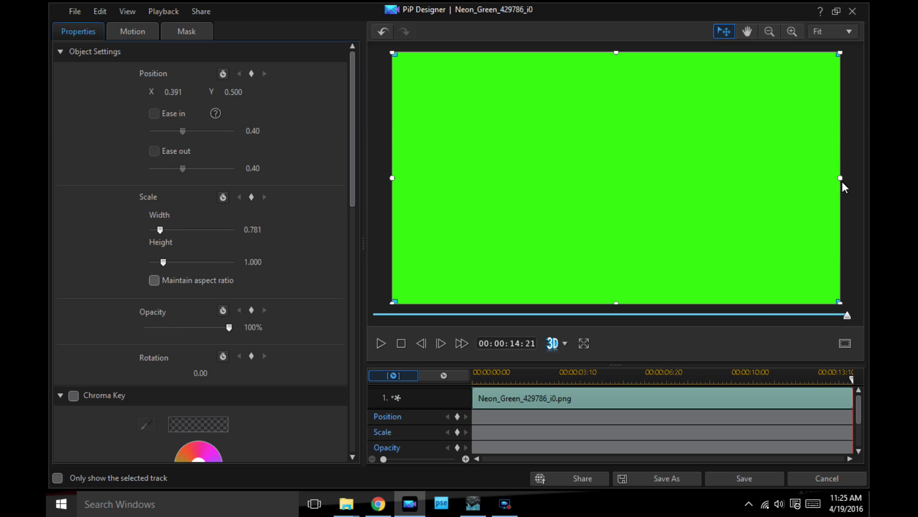
pyautogui.click(736, 476)
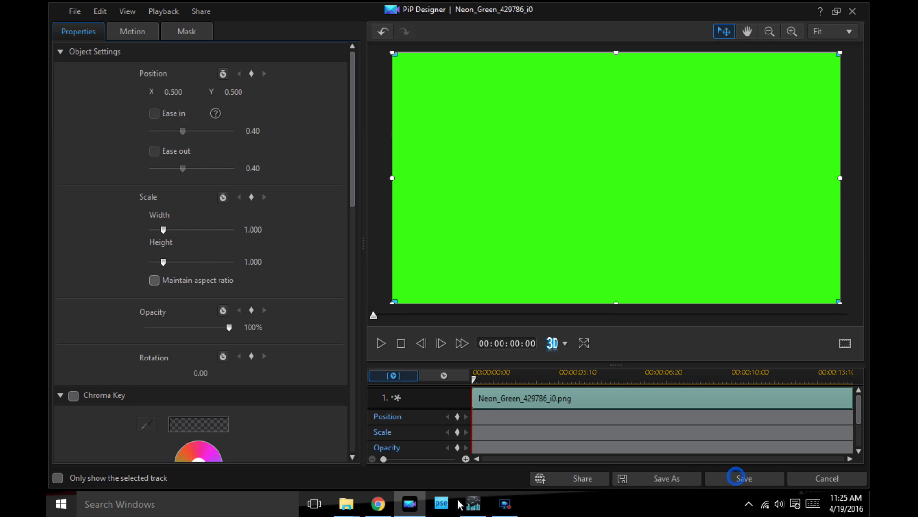
# Place Chase Arcade Nameplate 2 on track 3 and arcade copy copy on track 4, extending both to the green clip's end
pyautogui.scroll(-3, 179, 395)
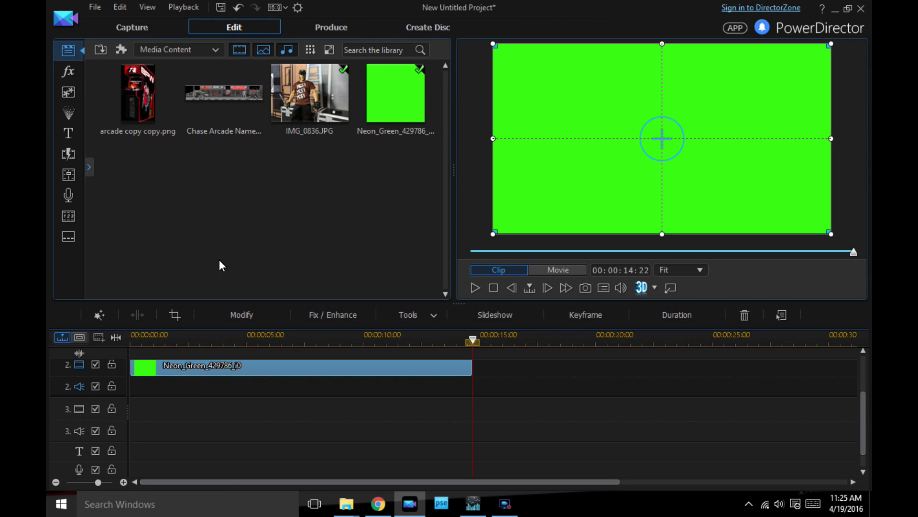
pyautogui.moveTo(211, 101); pyautogui.dragTo(138, 430)
pyautogui.moveTo(243, 417); pyautogui.dragTo(473, 428)
pyautogui.moveTo(129, 137); pyautogui.dragTo(155, 461)
pyautogui.moveTo(246, 463); pyautogui.dragTo(471, 453)
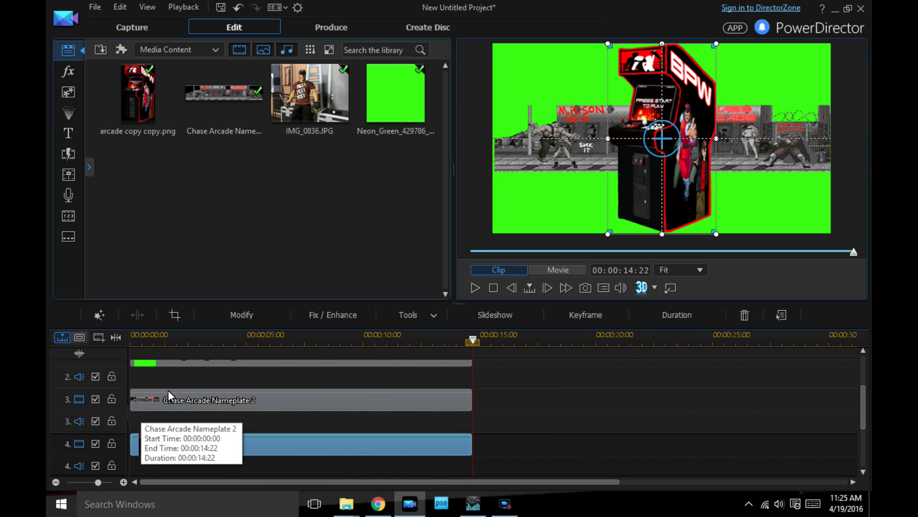
# Shrink the arcade cabinet into the frame's lower-left corner without maintaining aspect ratio, with height 0.431 and width about 0.18
pyautogui.click(239, 315)
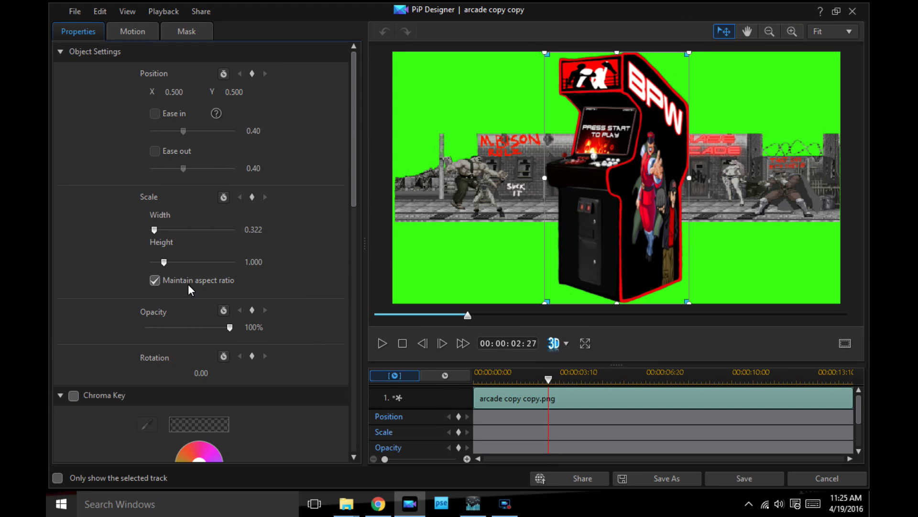
pyautogui.click(154, 280)
pyautogui.moveTo(616, 54); pyautogui.dragTo(617, 195)
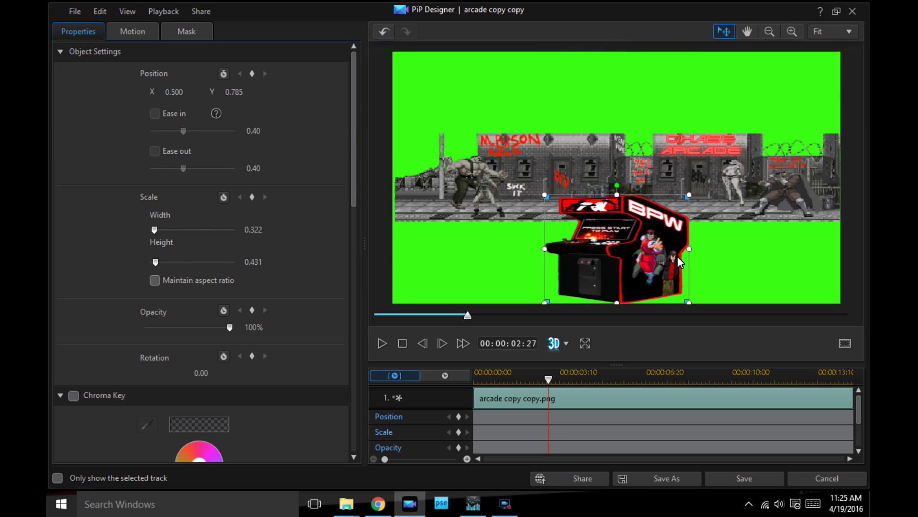
pyautogui.moveTo(689, 250); pyautogui.dragTo(437, 269)
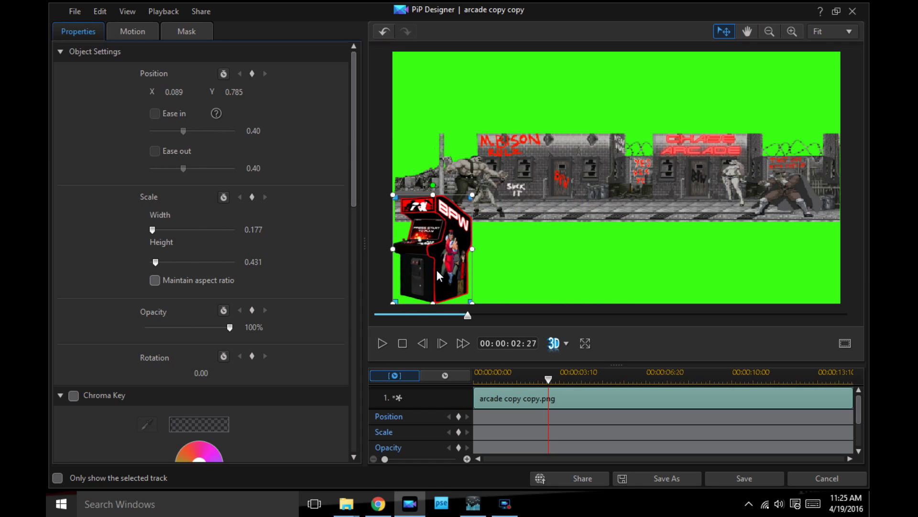
pyautogui.moveTo(473, 250); pyautogui.dragTo(475, 250)
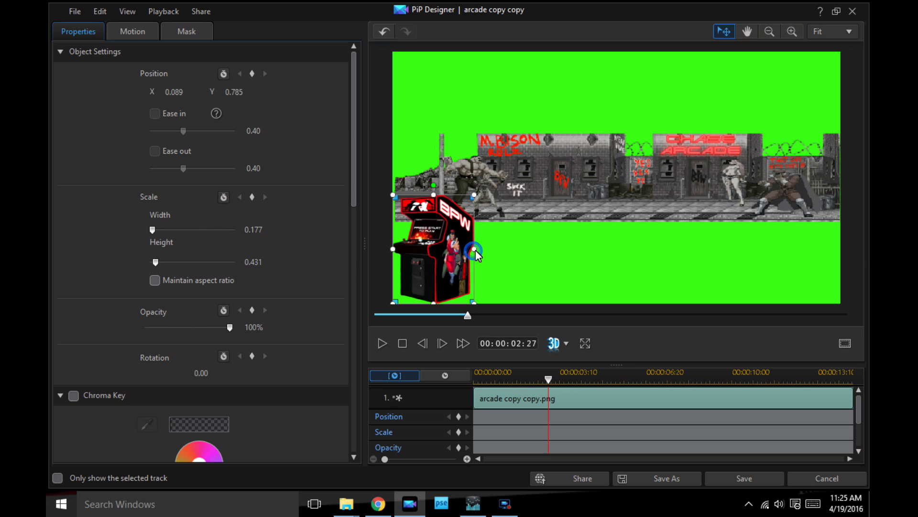
pyautogui.click(735, 480)
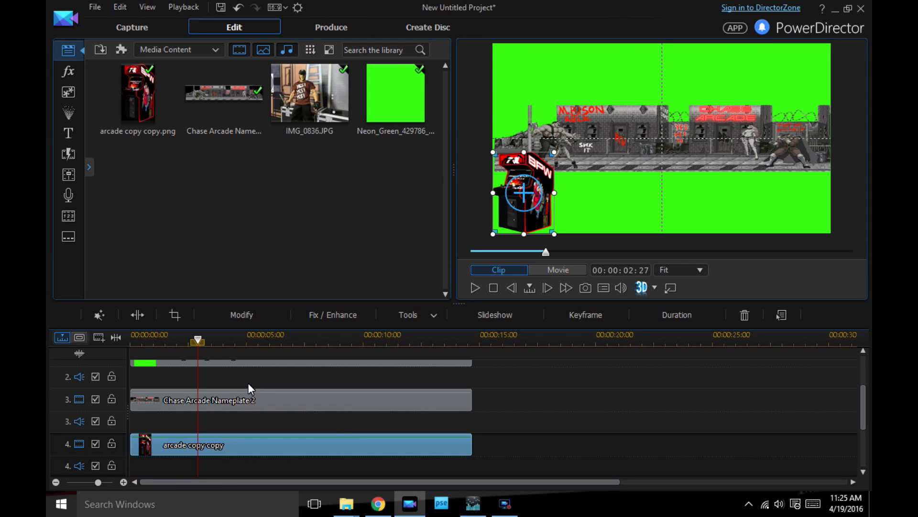
# Lower the nameplate image to Y 0.797 and narrow it from its left edge to width 0.931, with aspect ratio unlocked
pyautogui.click(218, 406)
pyautogui.click(228, 319)
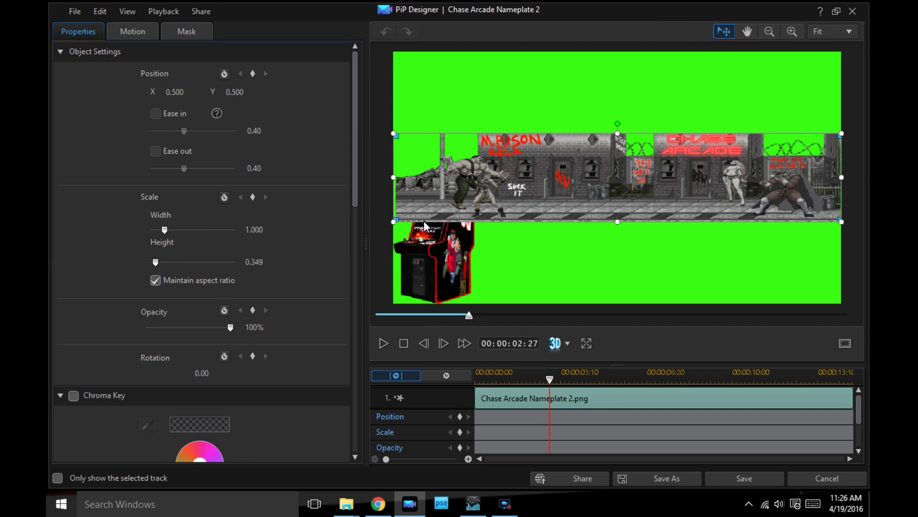
pyautogui.click(155, 281)
pyautogui.moveTo(420, 182); pyautogui.dragTo(426, 254)
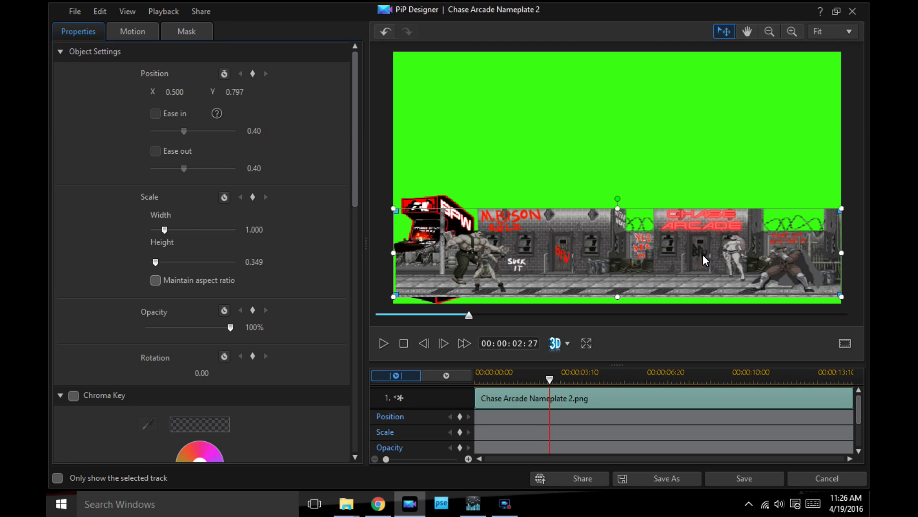
pyautogui.moveTo(388, 254); pyautogui.dragTo(425, 248)
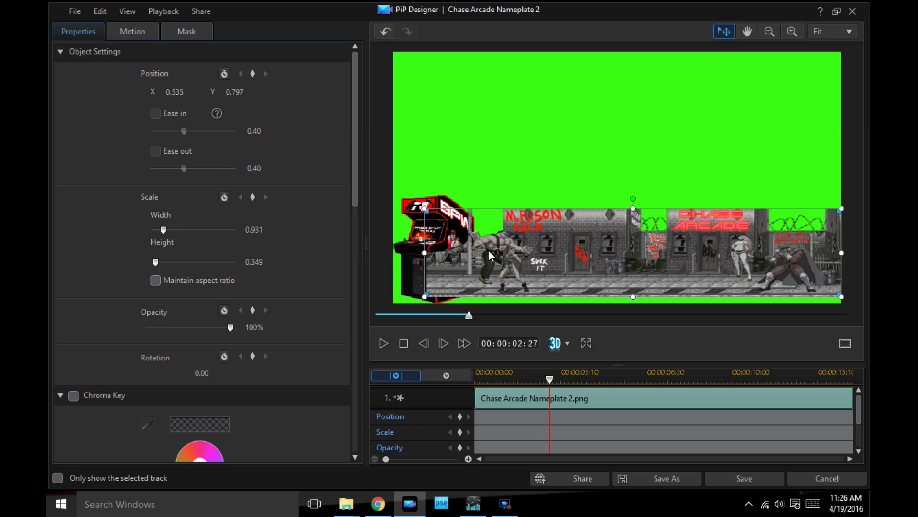
pyautogui.click(734, 475)
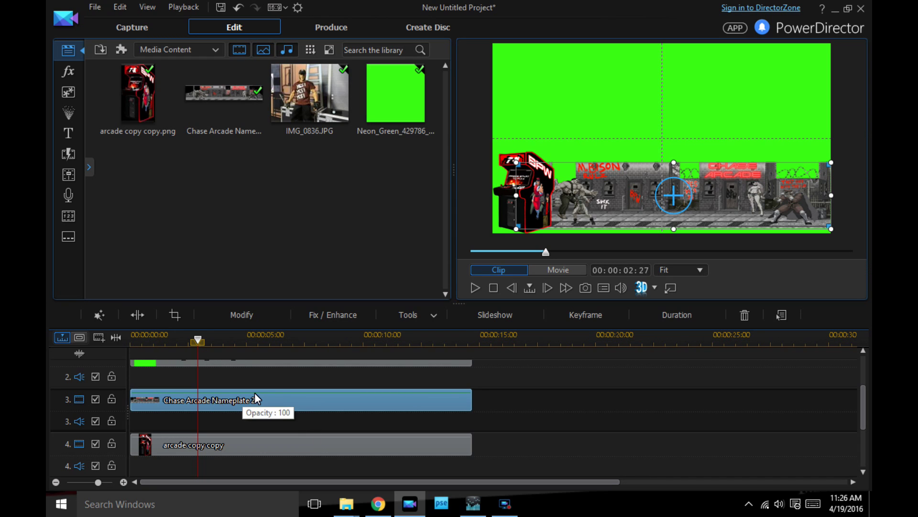
# Enable Chroma Key on the Neon_Green_429786_i0 clip and sample its green as the key color
pyautogui.scroll(-3, 254, 395)
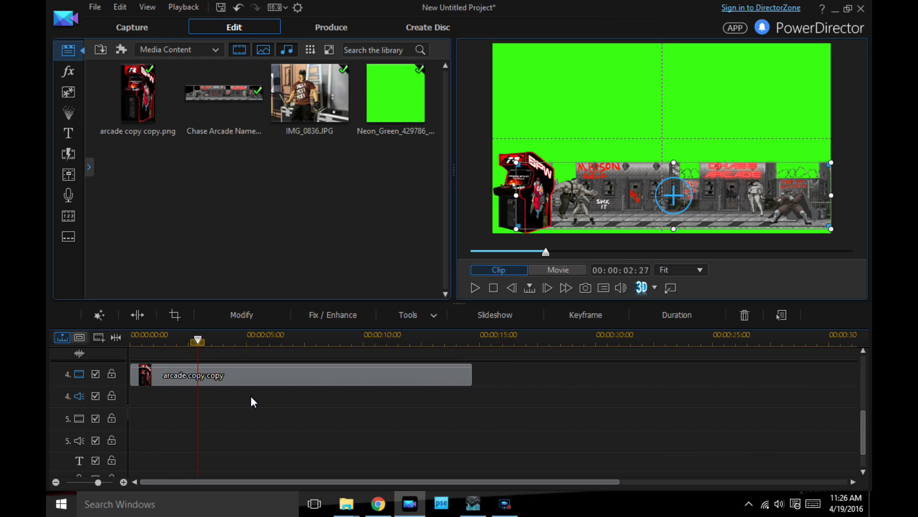
pyautogui.scroll(4, 251, 401)
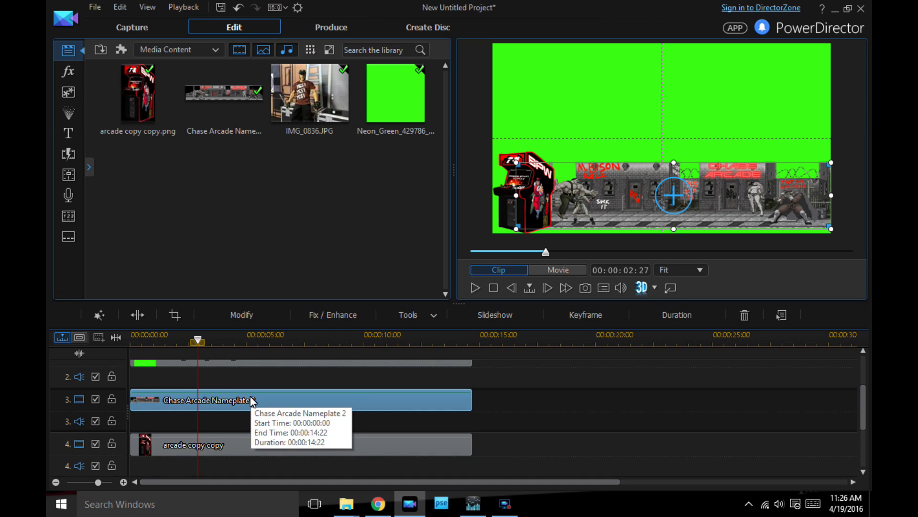
pyautogui.click(228, 428)
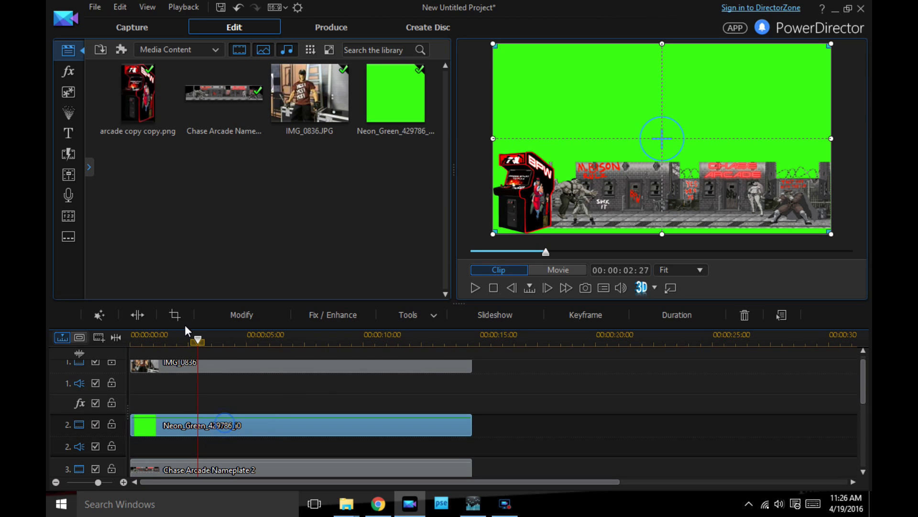
pyautogui.click(241, 314)
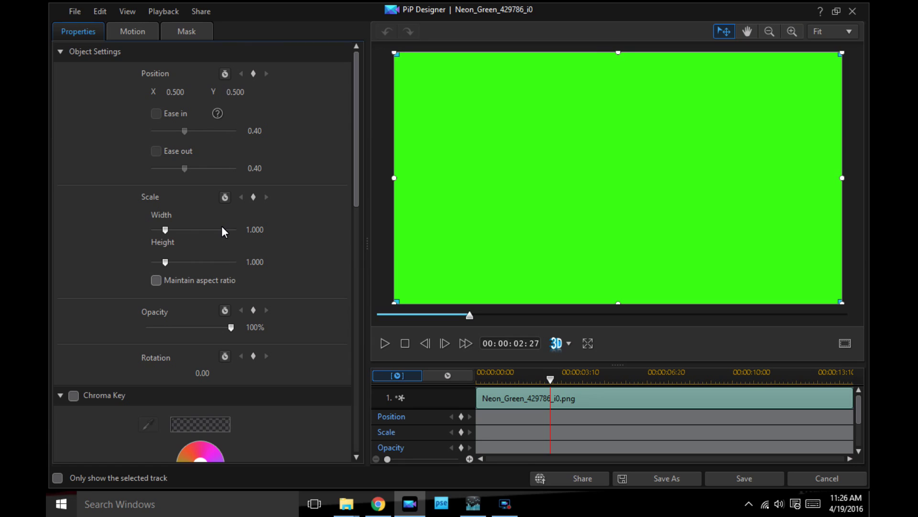
pyautogui.scroll(-3, 200, 307)
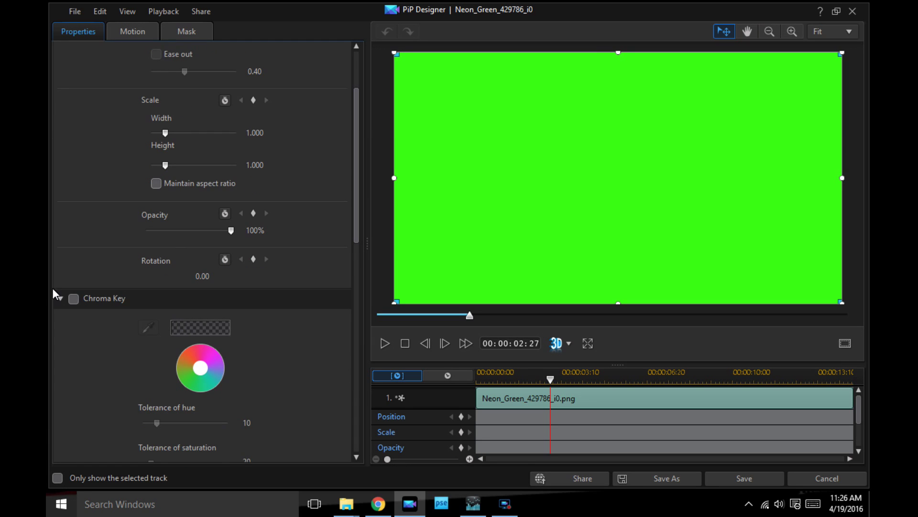
pyautogui.click(73, 302)
pyautogui.scroll(-2, 191, 332)
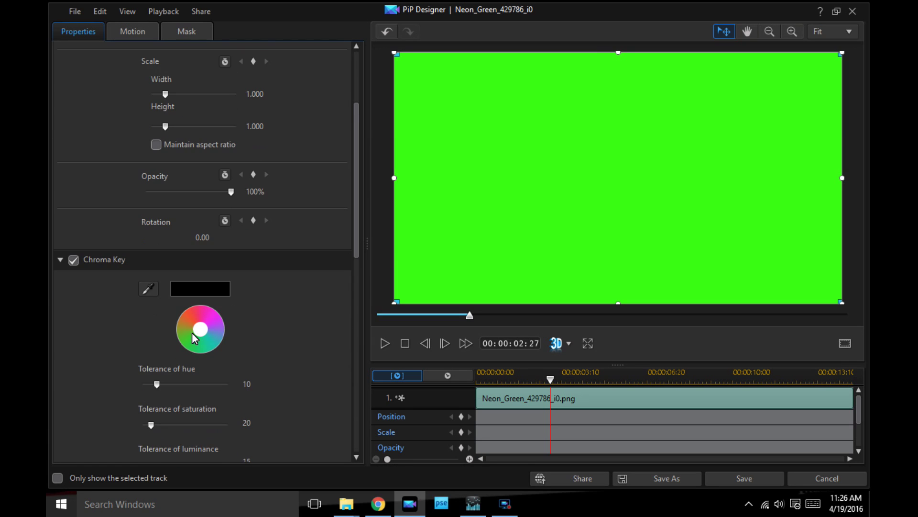
pyautogui.scroll(-1, 182, 331)
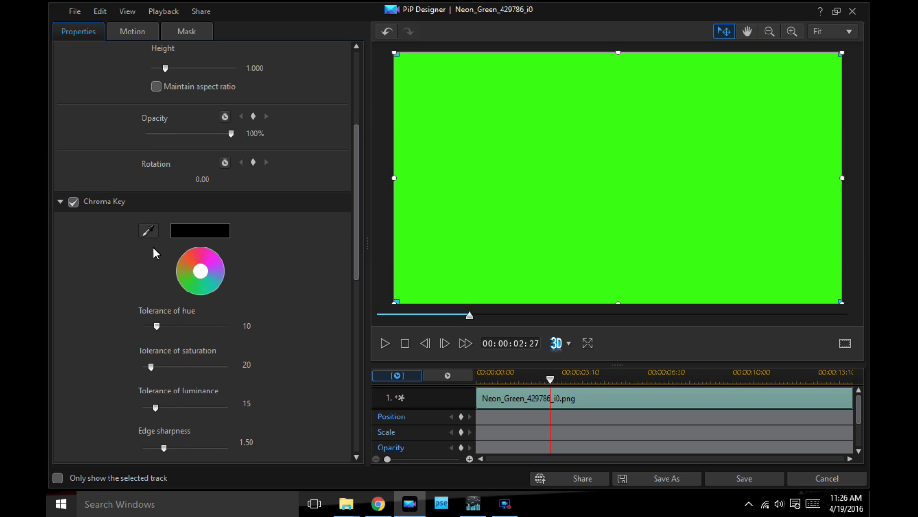
pyautogui.click(147, 231)
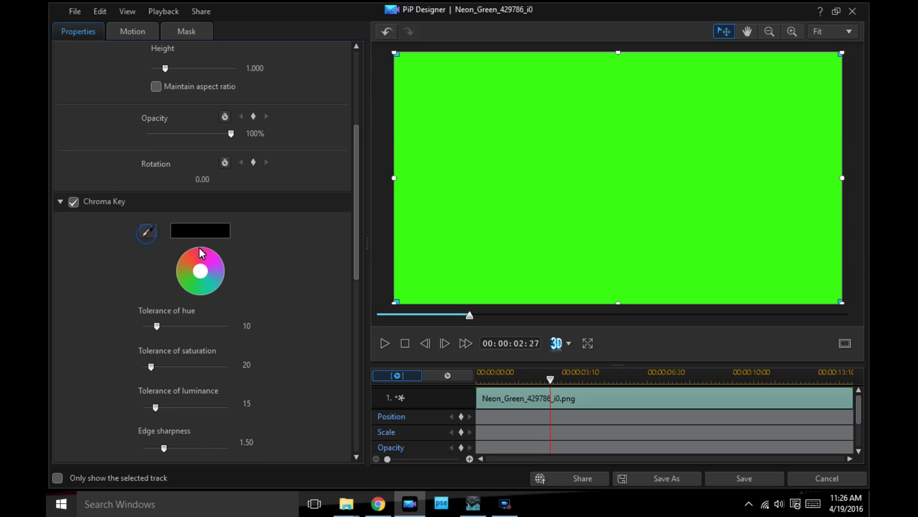
pyautogui.click(527, 168)
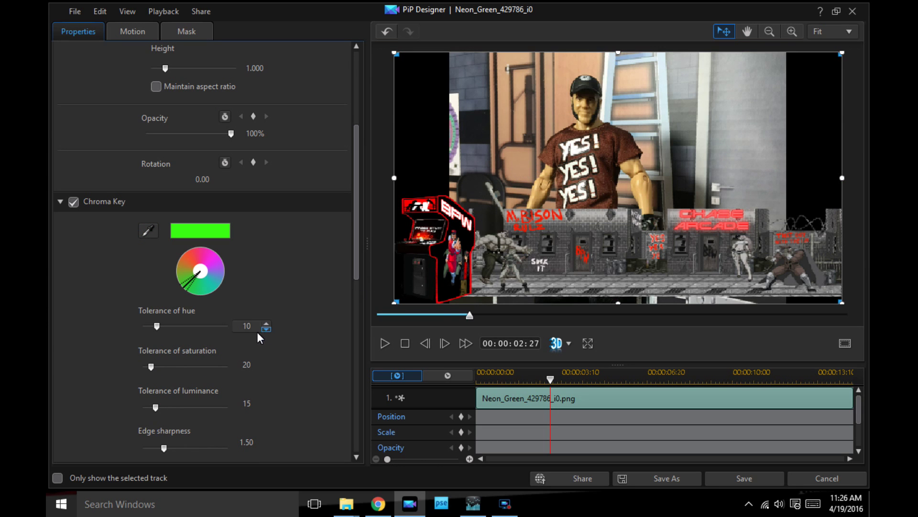
# Set the green clip's chroma key tolerance of hue to 60 and save the changes
pyautogui.click(157, 326)
pyautogui.moveTo(156, 324); pyautogui.dragTo(237, 332)
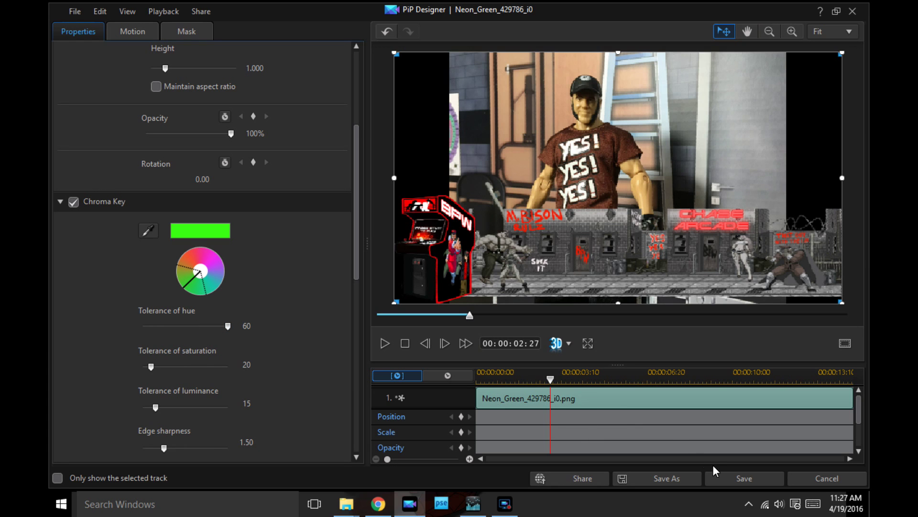
pyautogui.click(728, 475)
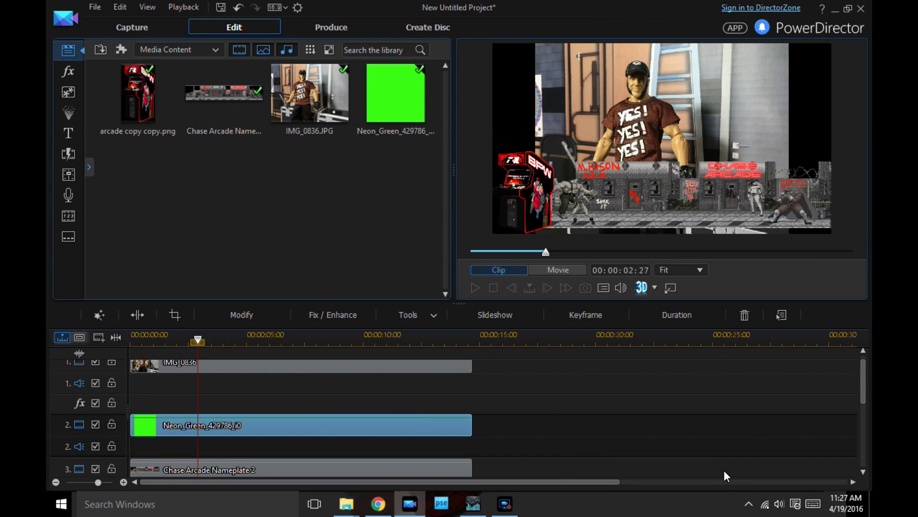
# Add the Blizzard transition to both the beginning and the end of the arcade copy copy clip on track 4
pyautogui.scroll(-1, 221, 388)
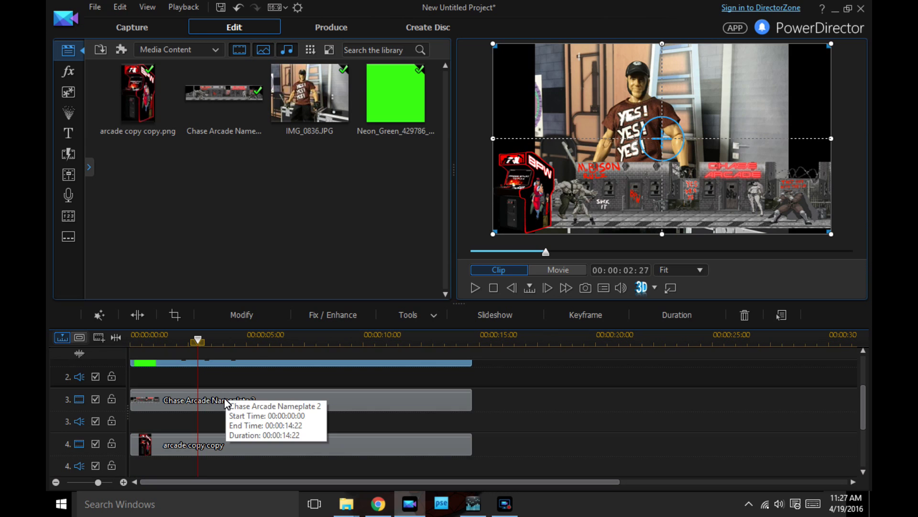
pyautogui.scroll(-1, 220, 402)
pyautogui.scroll(1, 220, 402)
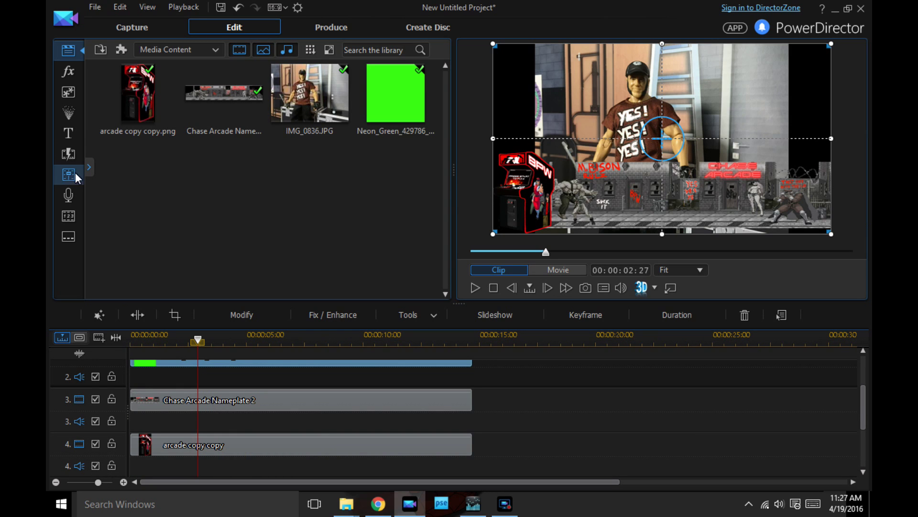
pyautogui.click(67, 154)
pyautogui.moveTo(203, 203); pyautogui.dragTo(168, 452)
pyautogui.moveTo(225, 199); pyautogui.dragTo(435, 453)
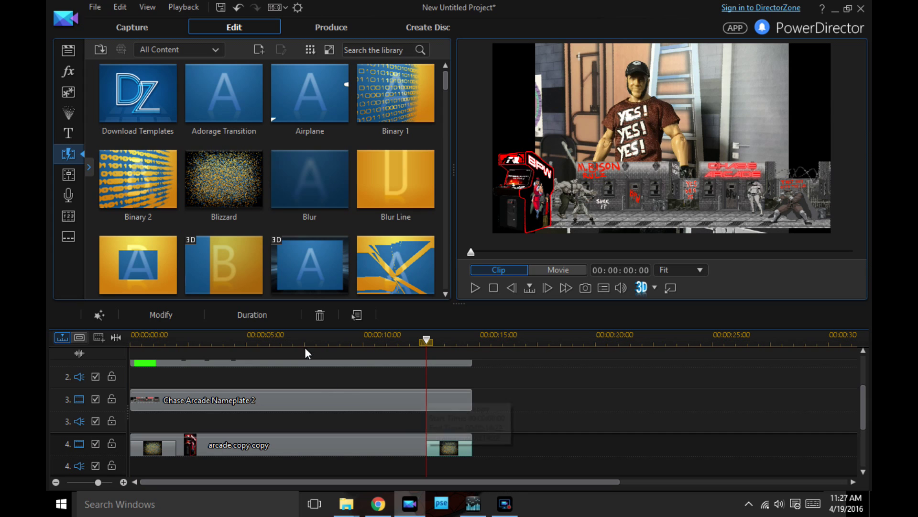
# Trim the start of the Chase Arcade Nameplate 2 clip to 00:00:01:17 and add a transition at its beginning
pyautogui.click(182, 407)
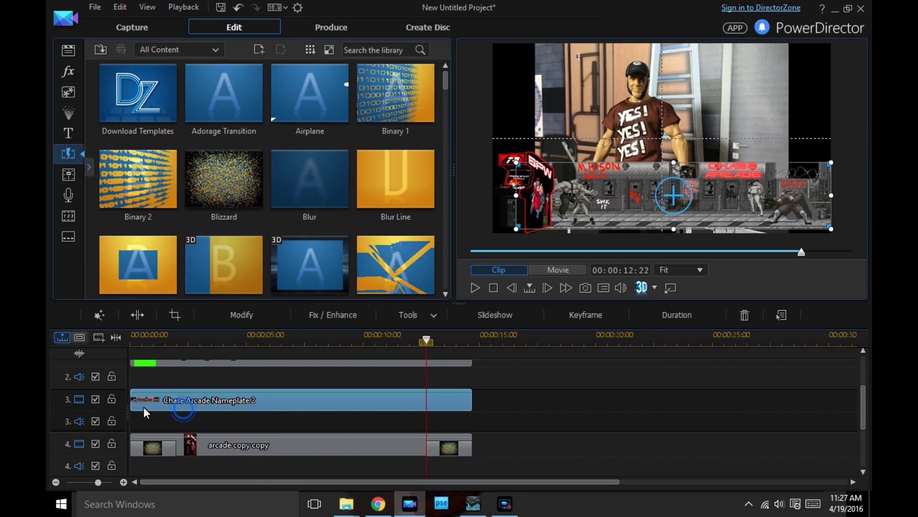
pyautogui.moveTo(131, 403); pyautogui.dragTo(165, 405)
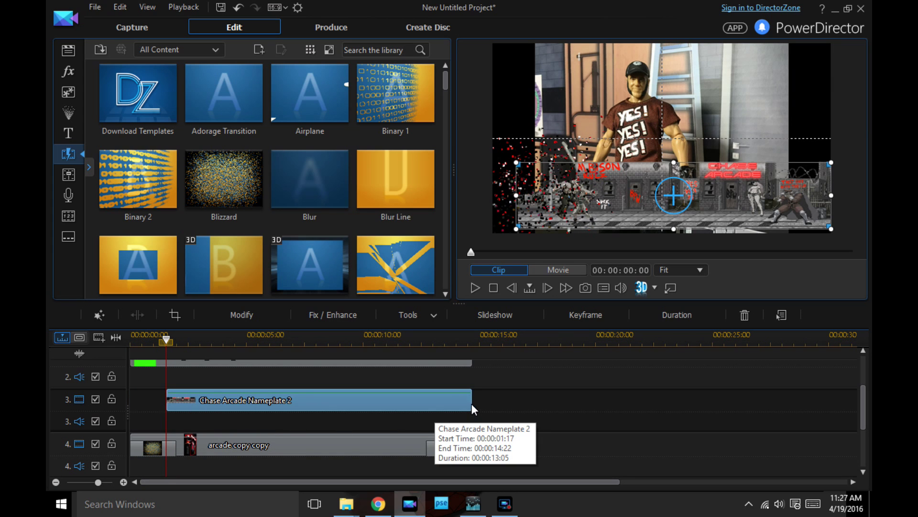
pyautogui.moveTo(377, 108); pyautogui.dragTo(202, 407)
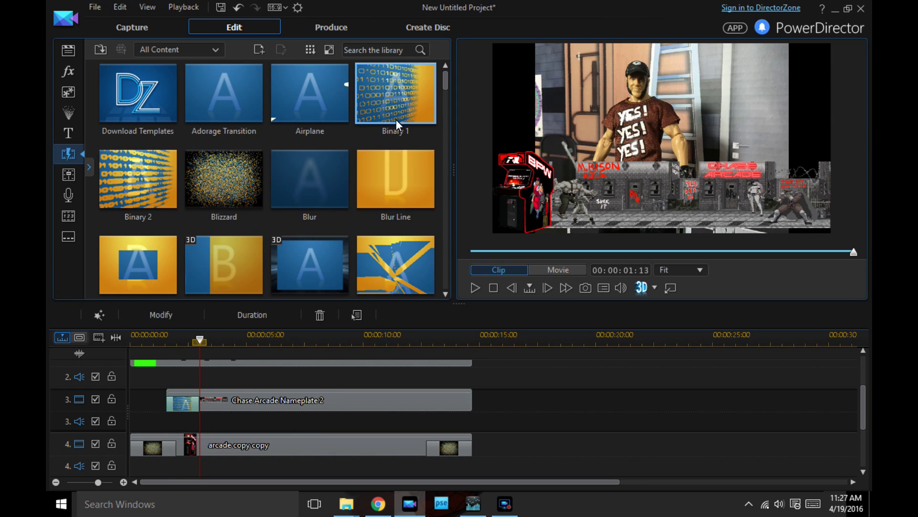
# Add the Binary 1 transition to the end of the Chase Arcade Nameplate 2 clip and play back the movie
pyautogui.moveTo(395, 110); pyautogui.dragTo(452, 405)
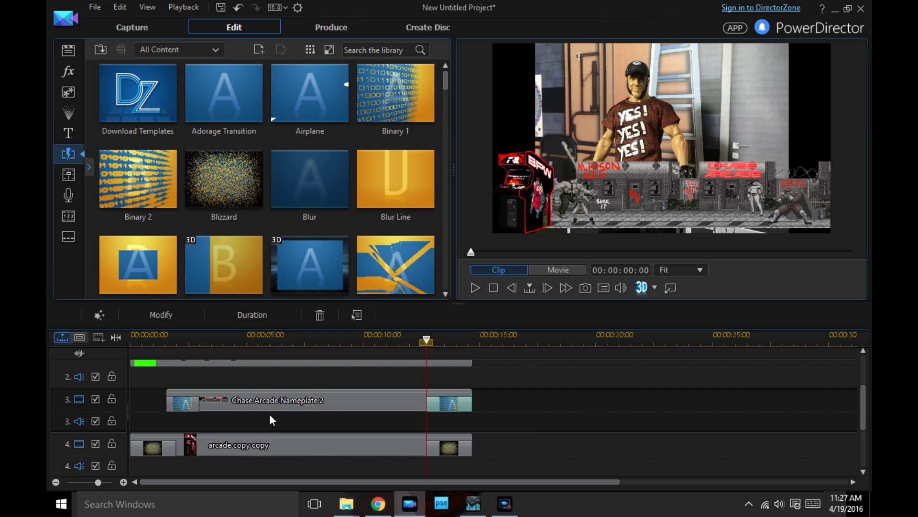
pyautogui.scroll(-1, 271, 411)
pyautogui.scroll(1, 282, 412)
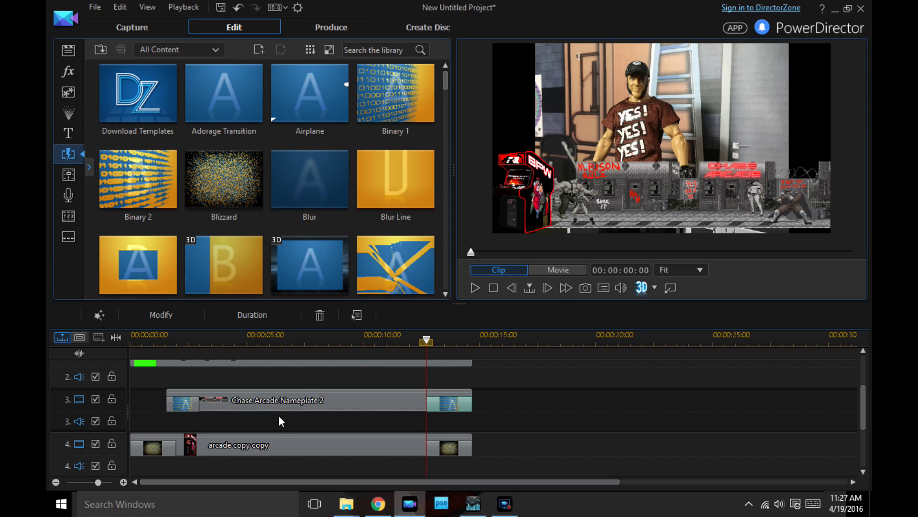
pyautogui.click(144, 364)
pyautogui.click(475, 288)
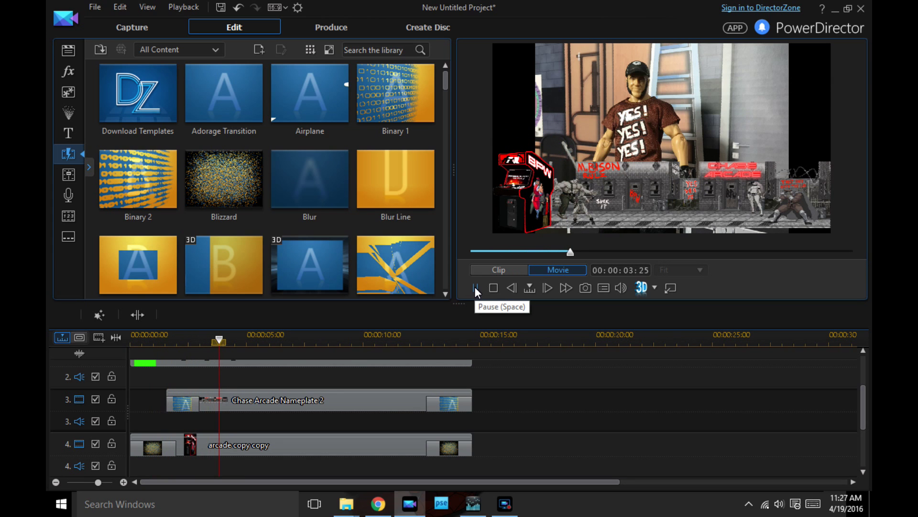
pyautogui.click(396, 336)
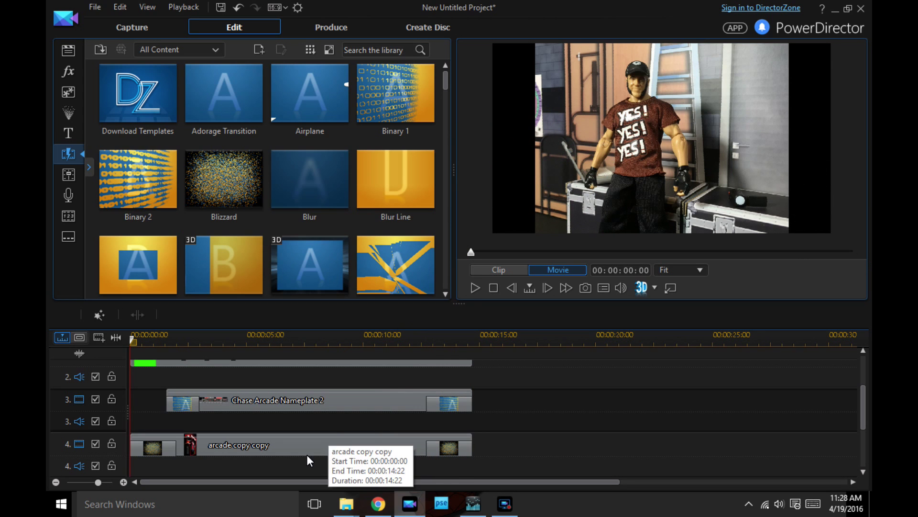
# Remove the IMG_0836 clip from track 1, leaving the track empty behind the green background
pyautogui.scroll(-3, 306, 460)
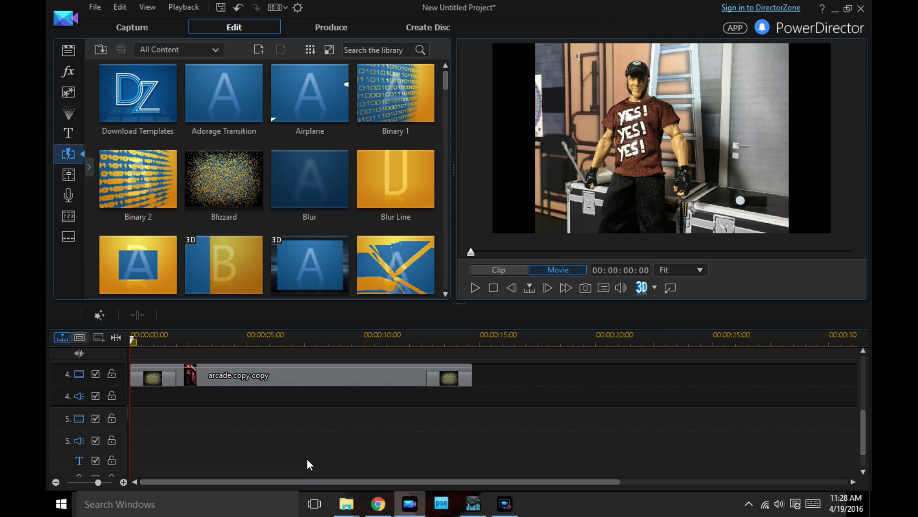
pyautogui.scroll(3, 308, 457)
pyautogui.click(257, 424)
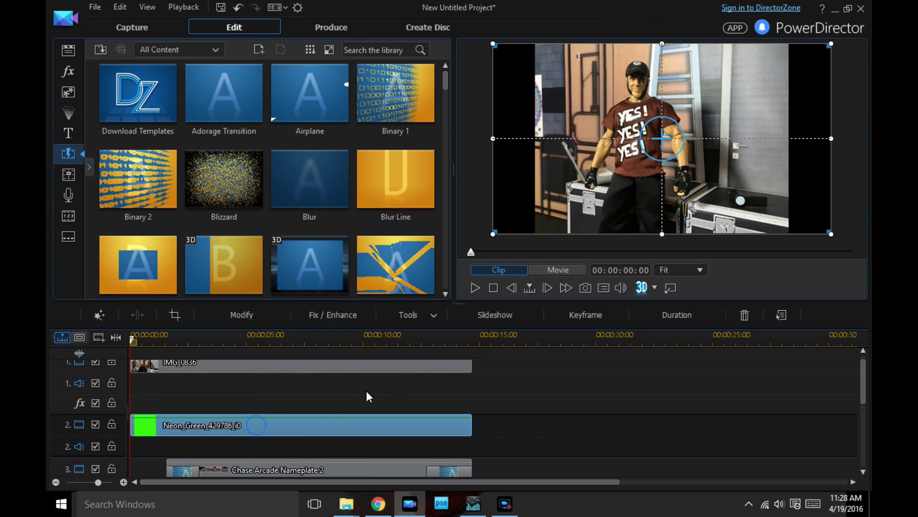
pyautogui.scroll(-3, 521, 404)
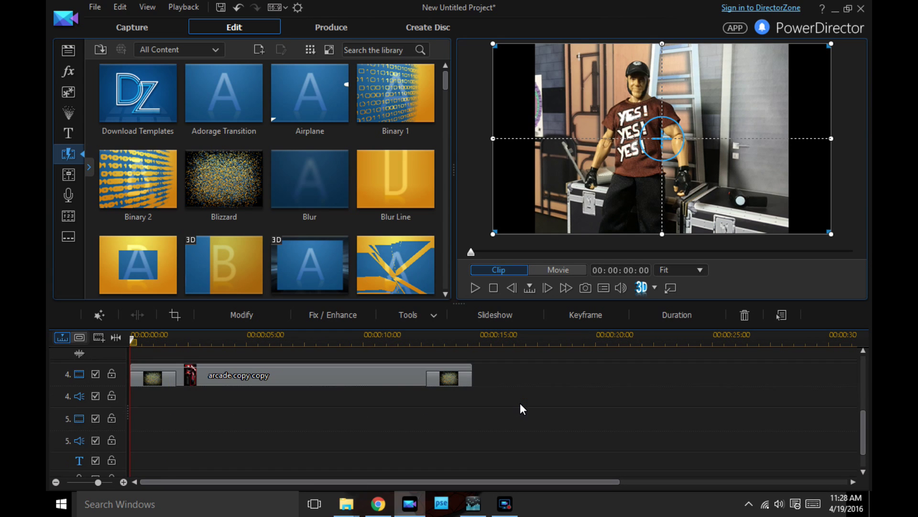
pyautogui.scroll(3, 227, 418)
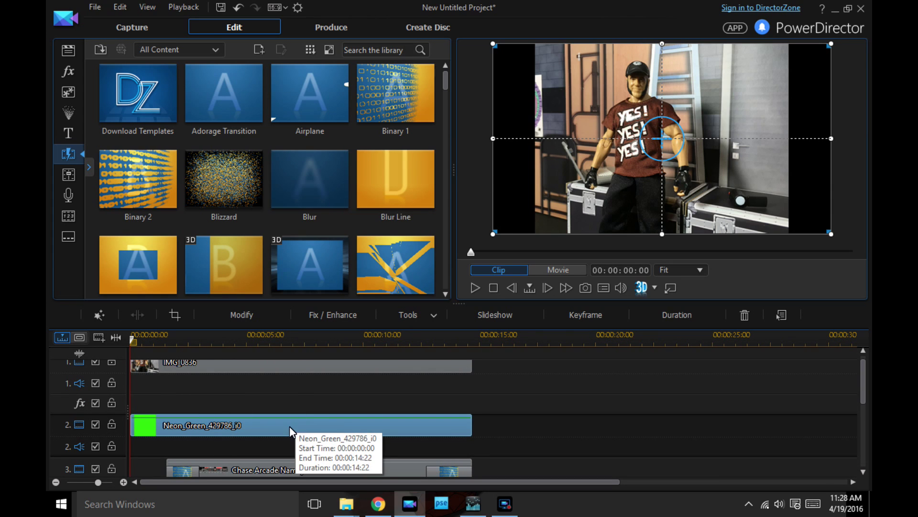
pyautogui.scroll(1, 513, 366)
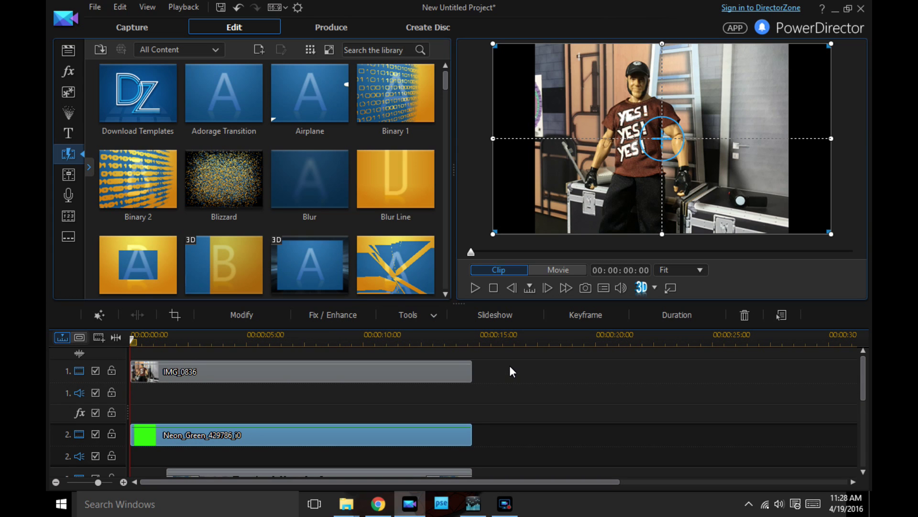
pyautogui.rightClick(294, 372)
pyautogui.click(317, 137)
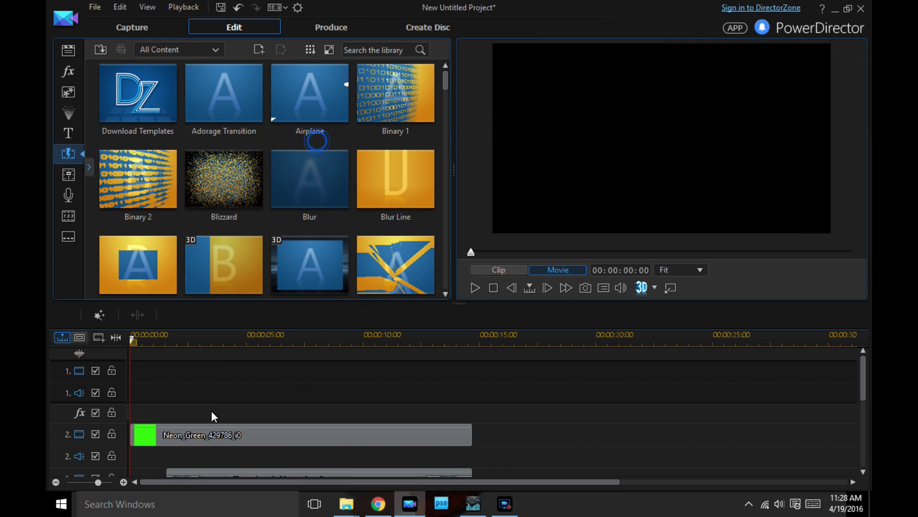
# Turn off Chroma Key on the Neon_Green_429786_i0 clip and save the change
pyautogui.click(199, 436)
pyautogui.click(238, 314)
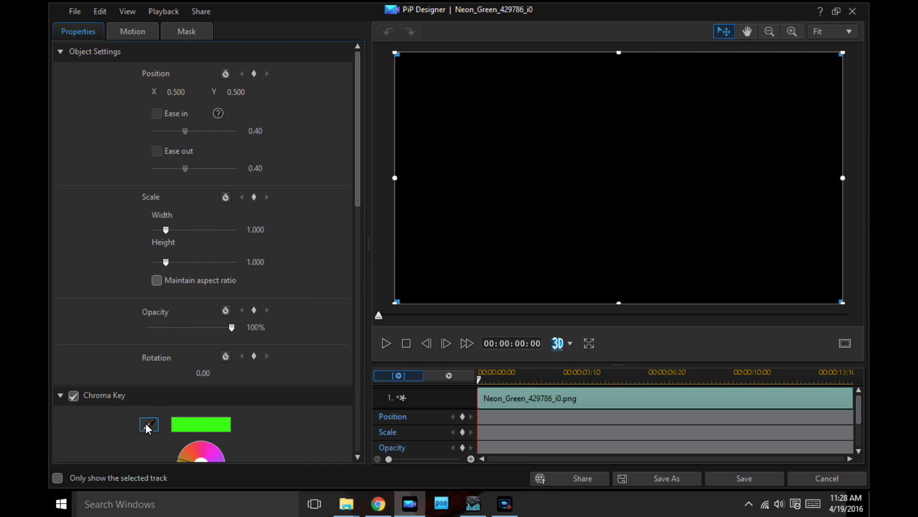
pyautogui.click(74, 395)
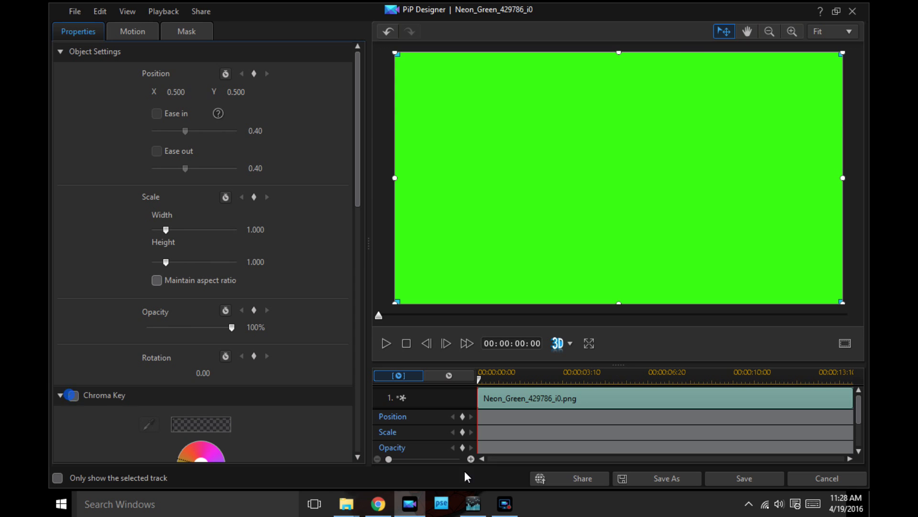
pyautogui.click(757, 478)
pyautogui.scroll(-3, 485, 415)
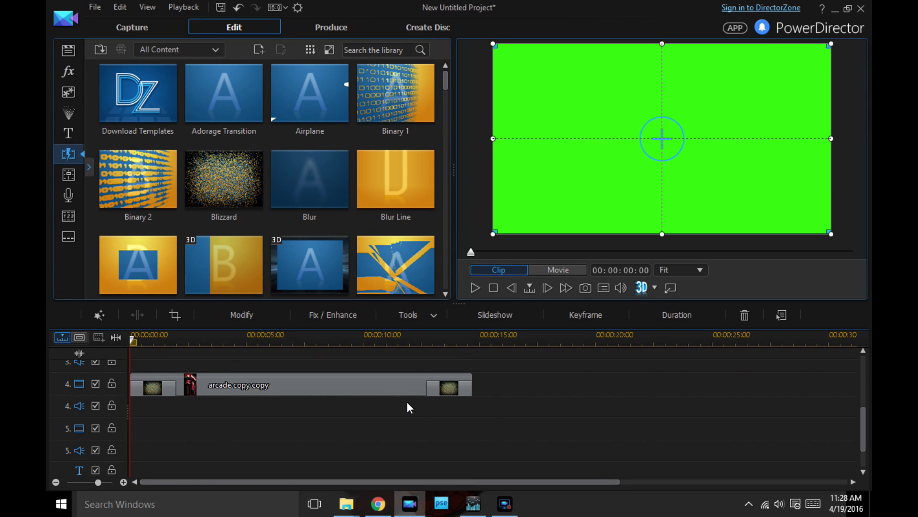
# Produce the movie as an MPEG-2 file with the output file named Chase Arcade Nameplate.mpg
pyautogui.click(331, 28)
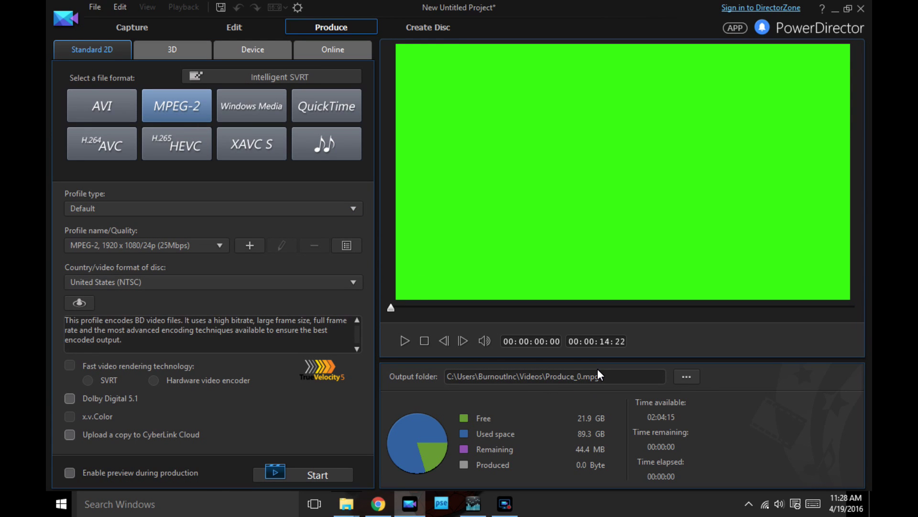
pyautogui.press('BackSpace')
pyautogui.press('BackSpace')
pyautogui.press('BackSpace')
pyautogui.press('BackSpace')
pyautogui.press('BackSpace')
pyautogui.press('BackSpace')
pyautogui.press('BackSpace')
pyautogui.press('BackSpace')
pyautogui.write('Chase A')
pyautogui.write('rcade Template')
pyautogui.press('BackSpace')
pyautogui.press('BackSpace')
pyautogui.press('BackSpace')
pyautogui.press('BackSpace')
pyautogui.press('BackSpace')
pyautogui.press('BackSpace')
pyautogui.write('meplate')
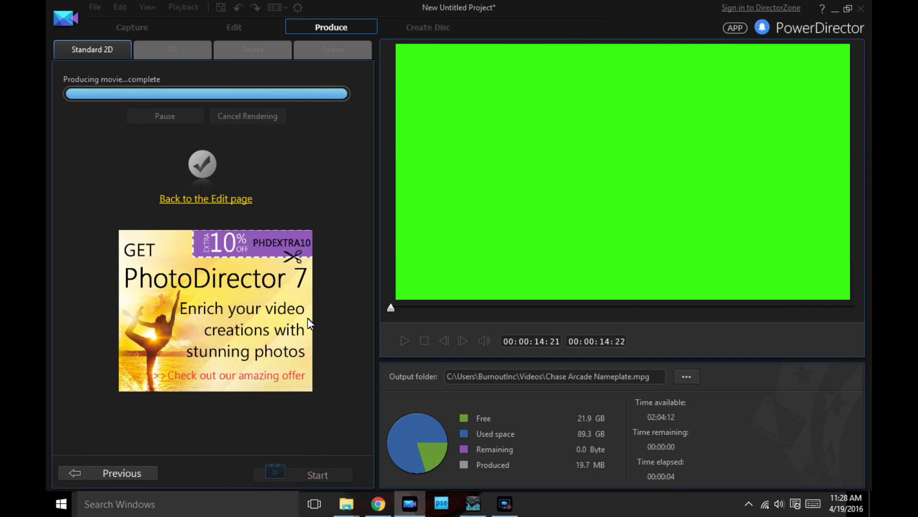
# Return to editing, select all the clips on the timeline and remove them
pyautogui.click(234, 28)
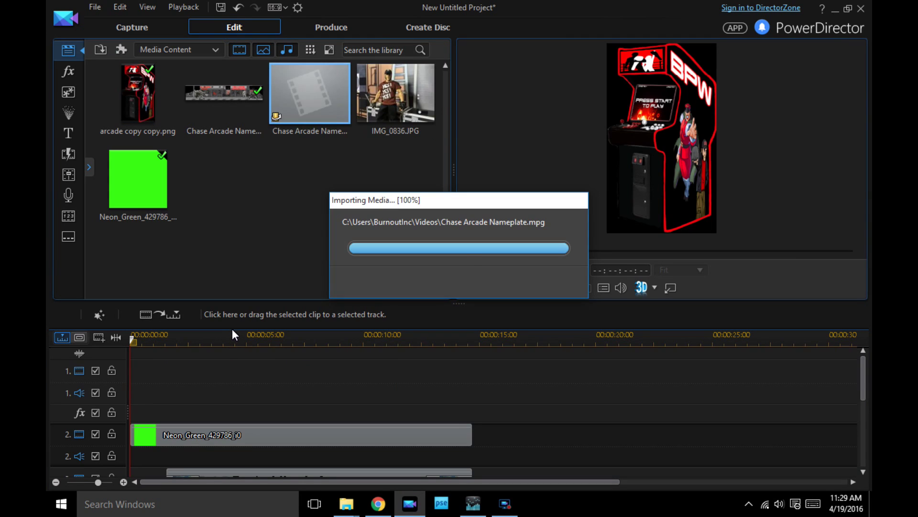
pyautogui.scroll(-2, 243, 379)
pyautogui.moveTo(217, 474); pyautogui.dragTo(263, 382)
pyautogui.scroll(3, 263, 383)
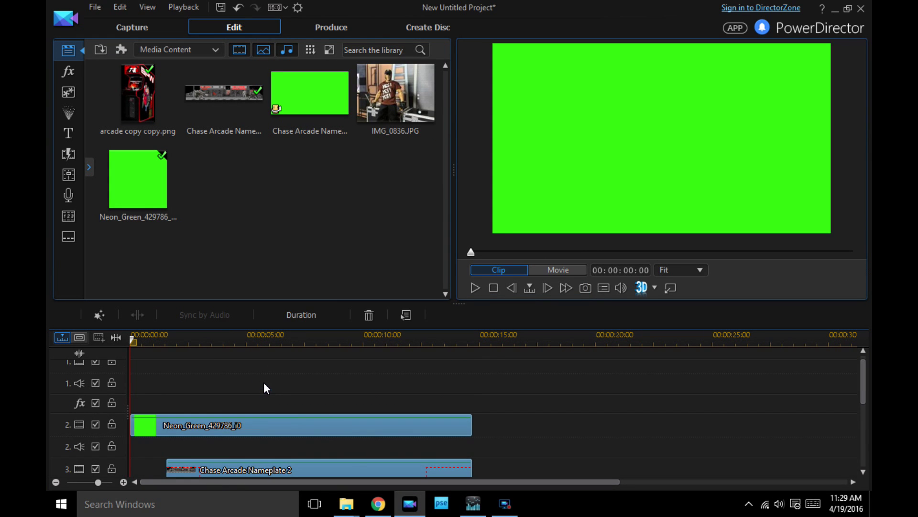
pyautogui.rightClick(248, 434)
pyautogui.click(283, 138)
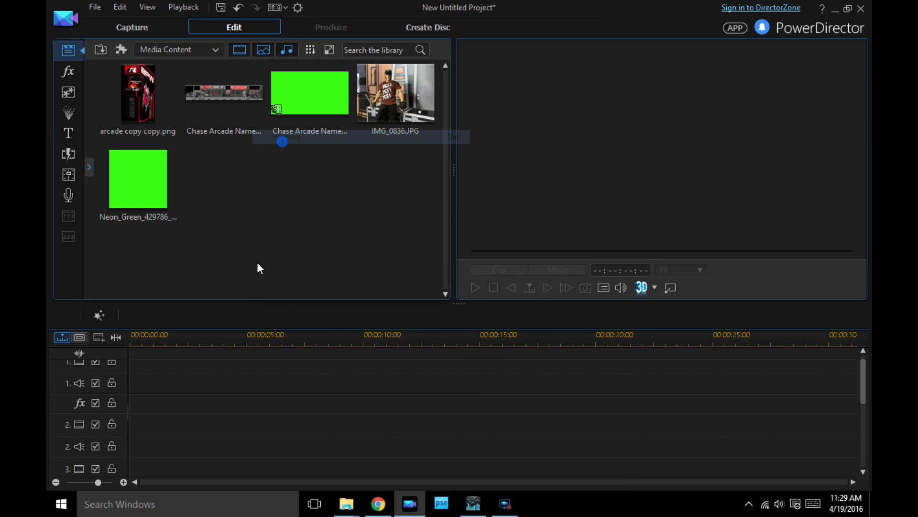
# Place IMG_0836.JPG at the start of track 1 and extend it to about 00:00:10:29
pyautogui.click(300, 106)
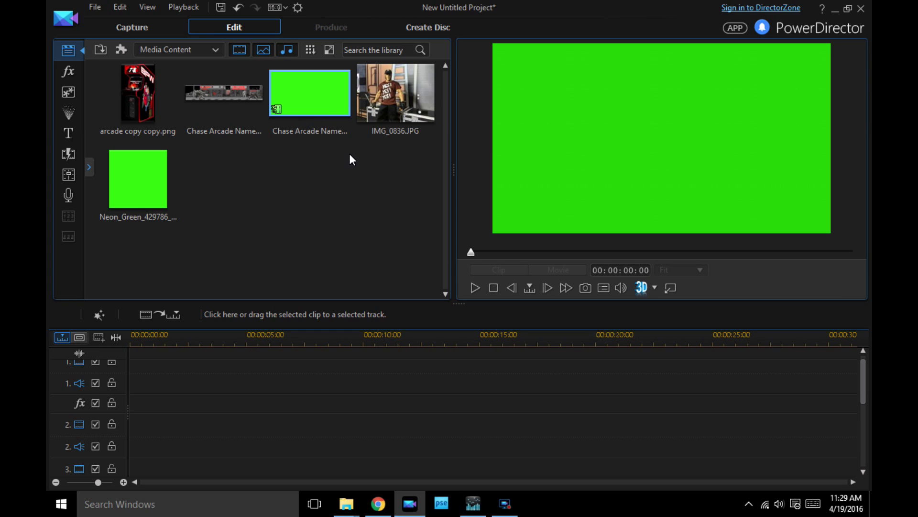
pyautogui.click(388, 106)
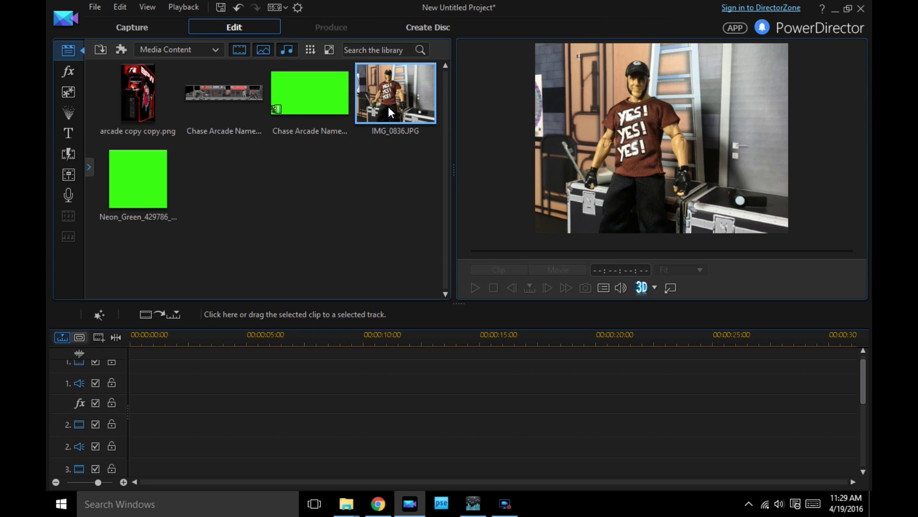
pyautogui.click(334, 106)
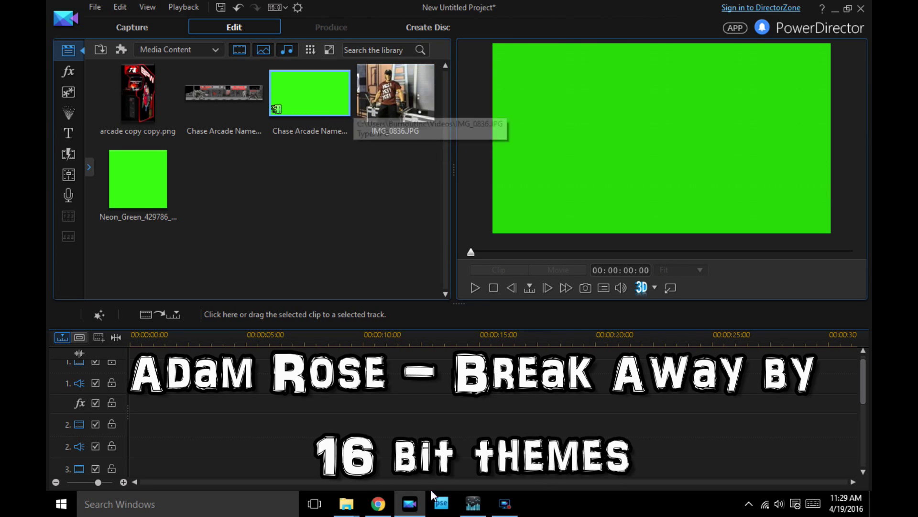
pyautogui.moveTo(399, 106); pyautogui.dragTo(146, 383)
pyautogui.moveTo(262, 384); pyautogui.dragTo(385, 384)
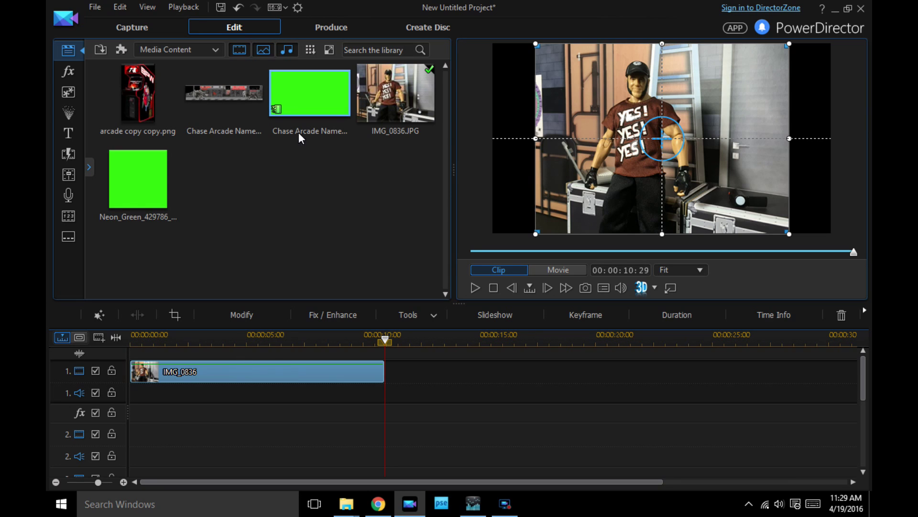
pyautogui.moveTo(269, 105); pyautogui.dragTo(211, 102)
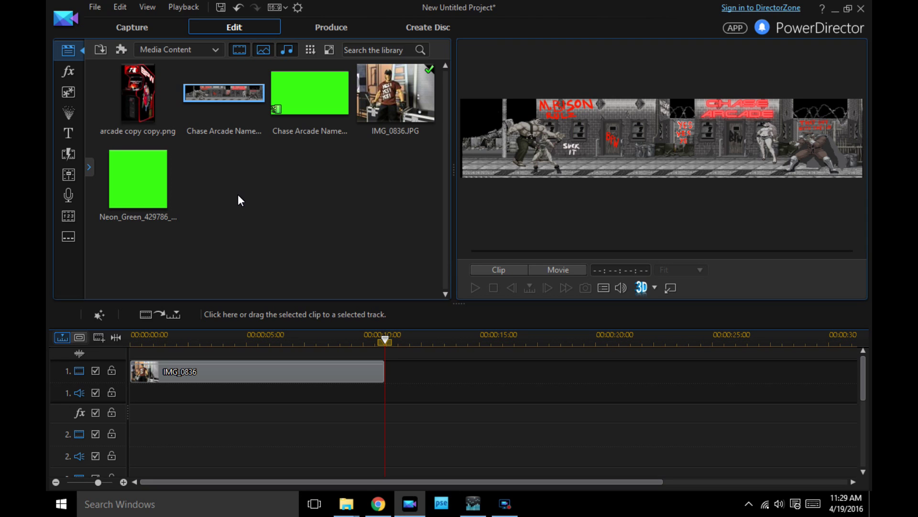
pyautogui.moveTo(299, 112); pyautogui.dragTo(168, 430)
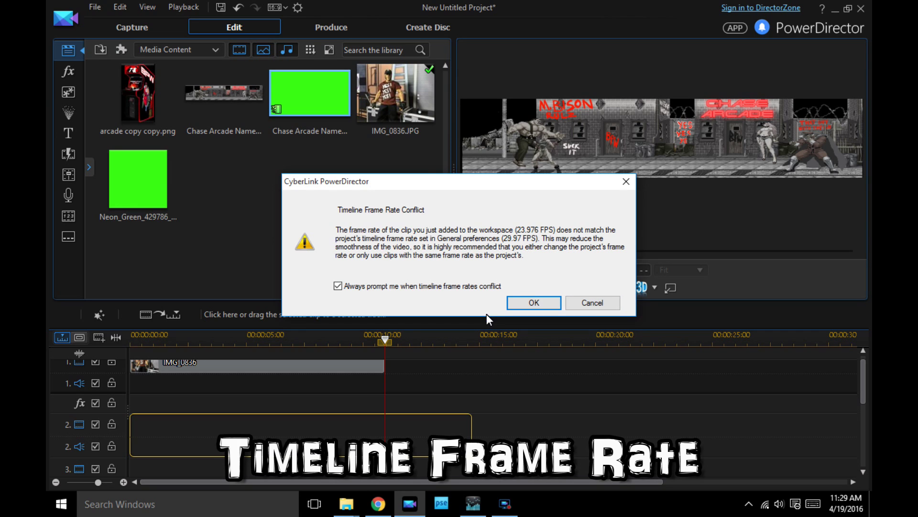
pyautogui.click(591, 302)
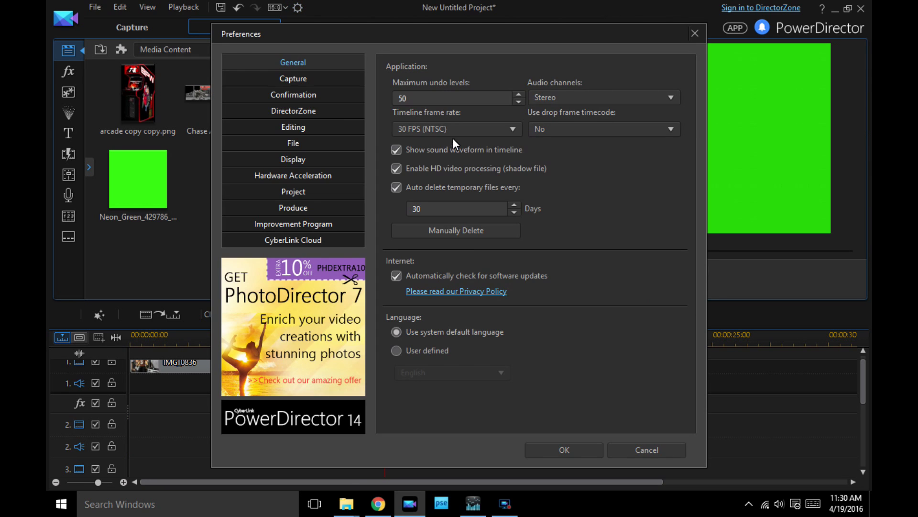
# Set the timeline frame rate to 24 FPS (Film) in the general preferences
pyautogui.click(462, 128)
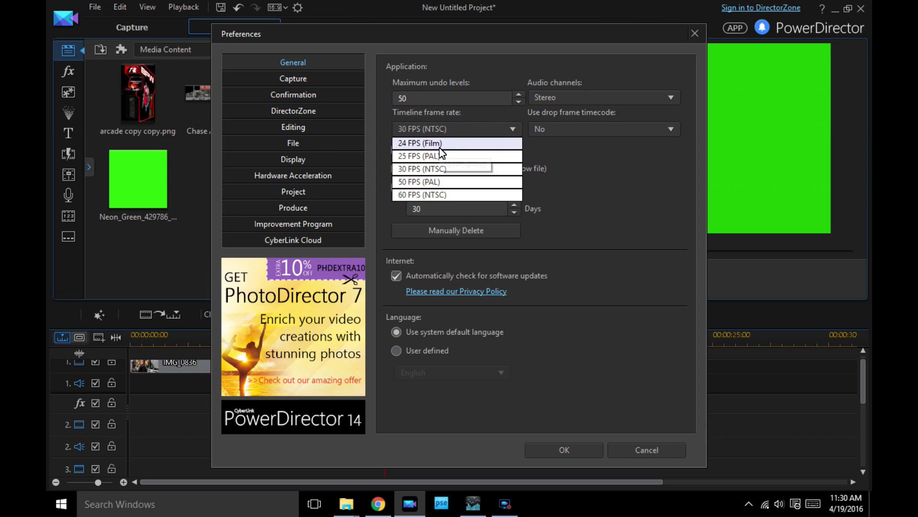
pyautogui.click(458, 142)
pyautogui.click(573, 452)
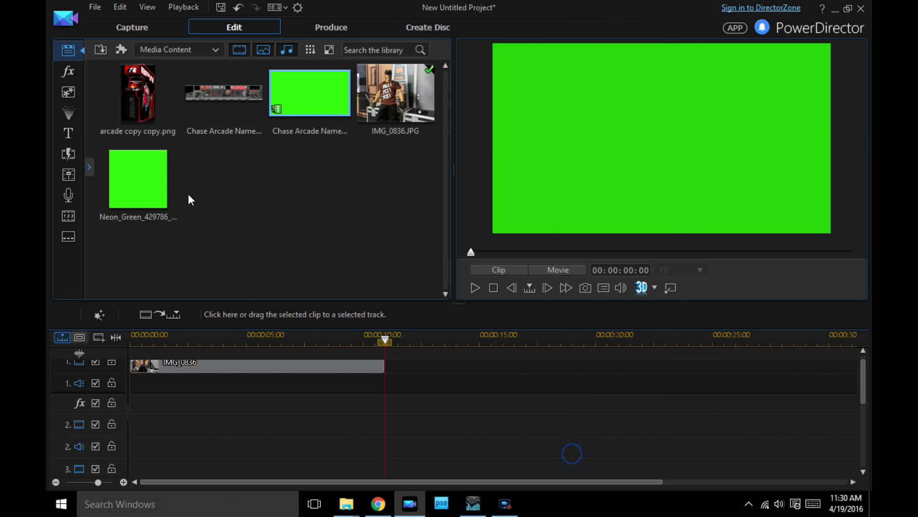
# Place the Chase Arcade Nameplate video at the start of track 2 and extend IMG_0836 to 00:00:14:17 to match its length
pyautogui.moveTo(294, 96); pyautogui.dragTo(119, 428)
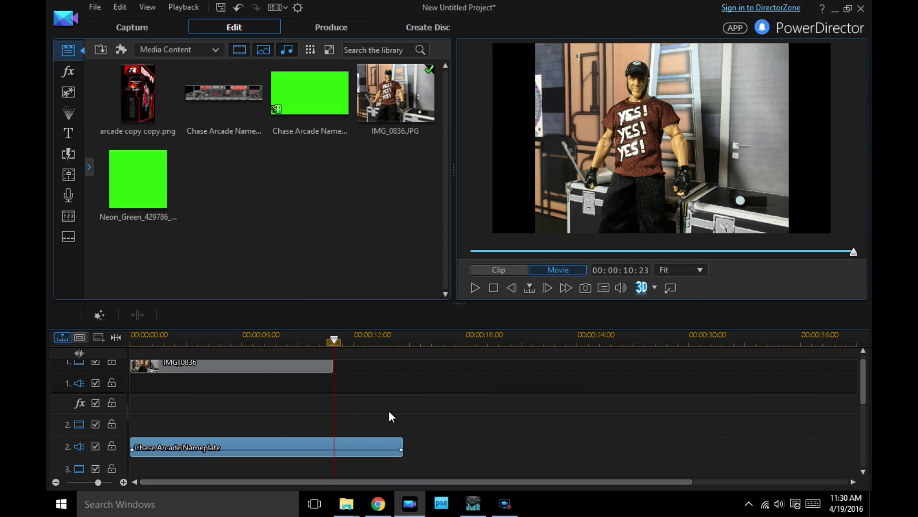
pyautogui.moveTo(333, 378); pyautogui.dragTo(404, 386)
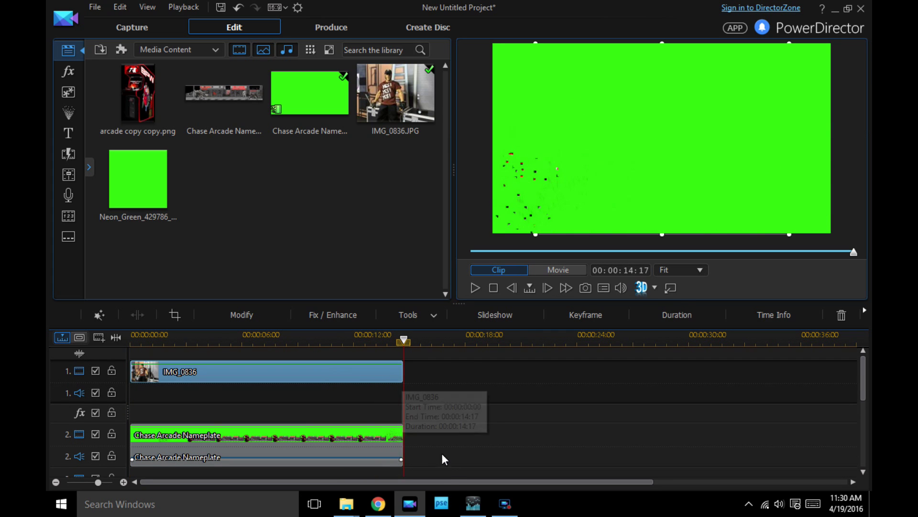
pyautogui.click(214, 337)
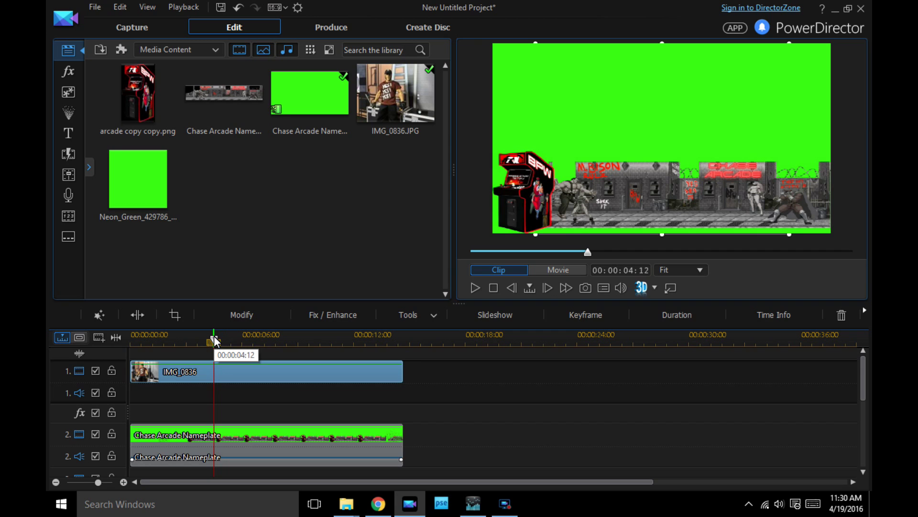
# Enable Chroma Key on the Chase Arcade Nameplate video and sample its green background as the key color
pyautogui.click(221, 444)
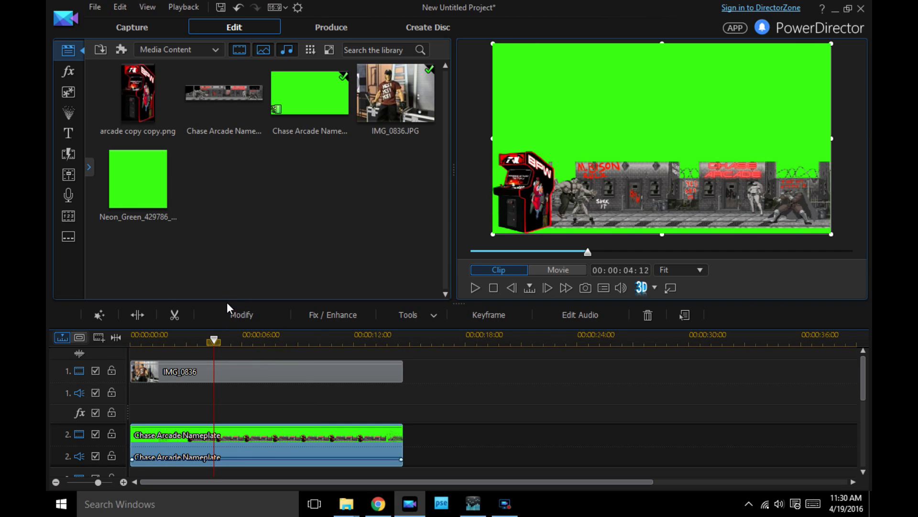
pyautogui.click(213, 316)
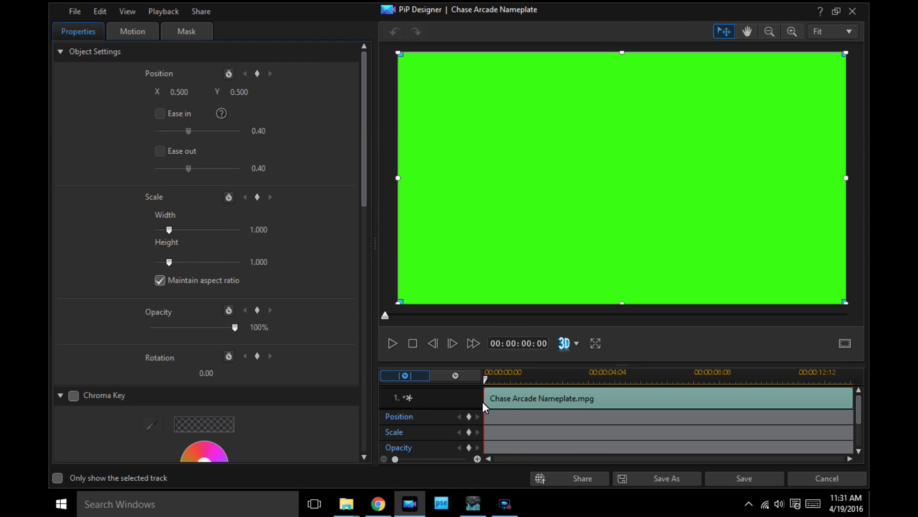
pyautogui.click(615, 380)
pyautogui.moveTo(492, 379); pyautogui.dragTo(471, 377)
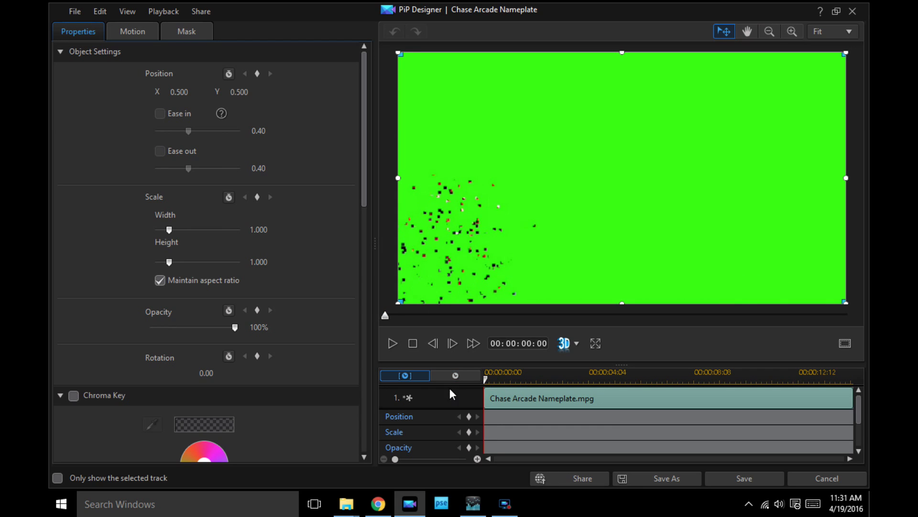
pyautogui.scroll(-1, 110, 401)
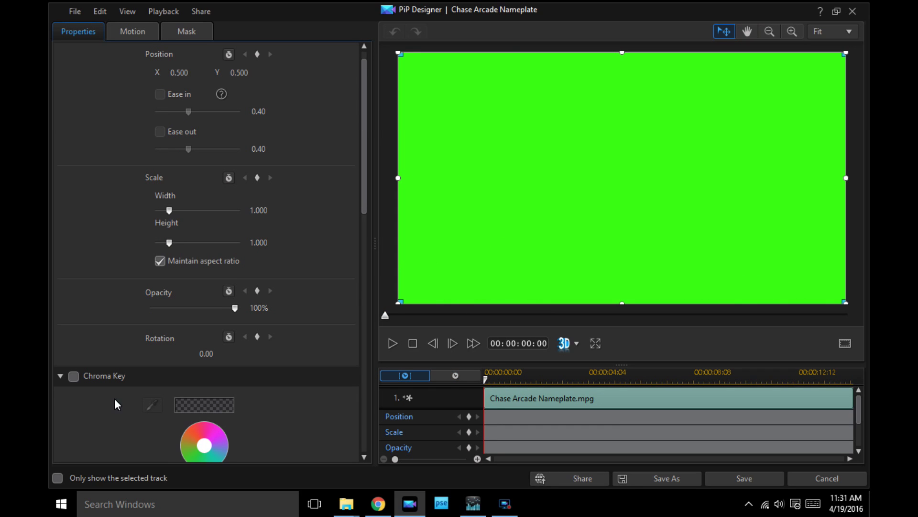
pyautogui.click(76, 380)
pyautogui.click(152, 405)
pyautogui.click(586, 140)
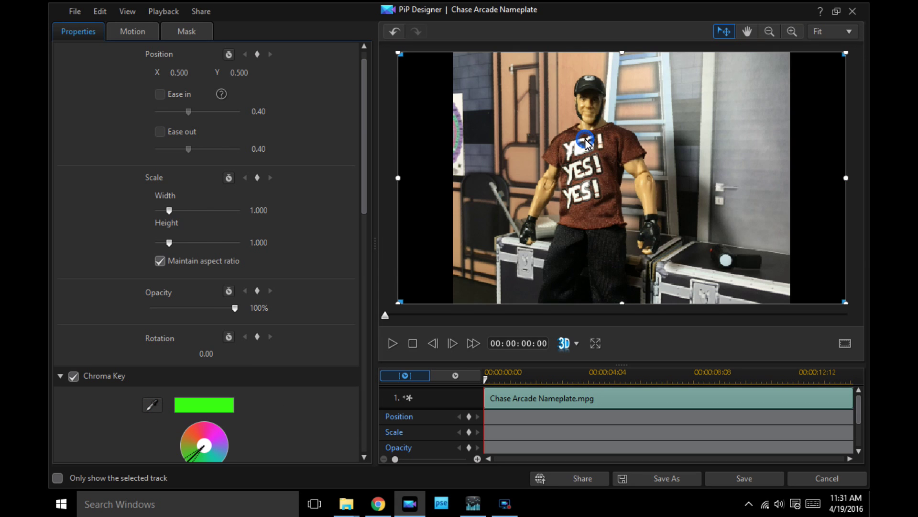
# Set the chroma key's hue tolerance to 54 for the Chase Arcade Nameplate video, preview it from the beginning, and save the settings
pyautogui.click(548, 374)
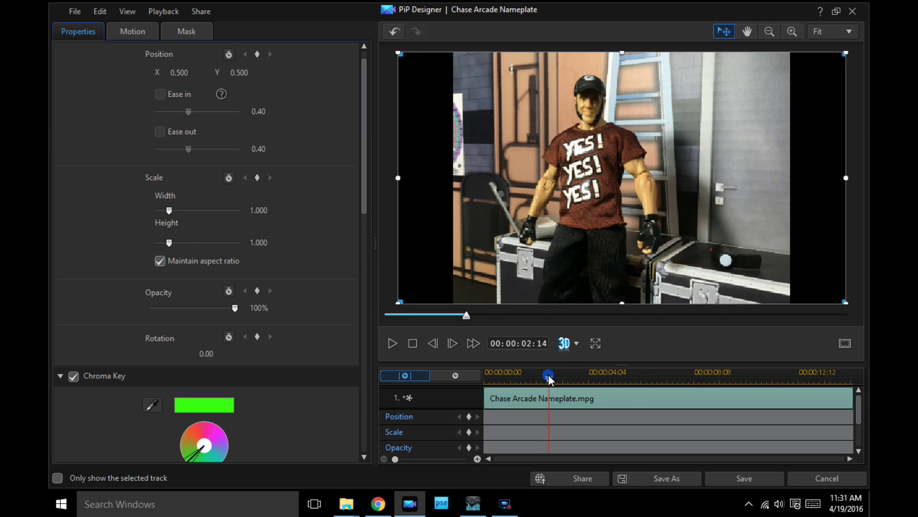
pyautogui.moveTo(549, 373)
pyautogui.mouseDown()
pyautogui.moveTo(533, 372)
pyautogui.moveTo(541, 373)
pyautogui.mouseUp()
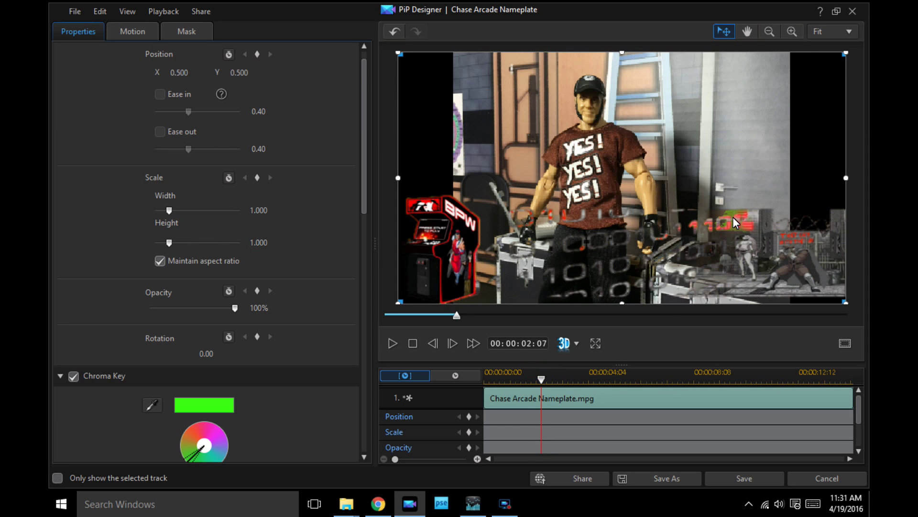
pyautogui.moveTo(363, 191); pyautogui.dragTo(369, 293)
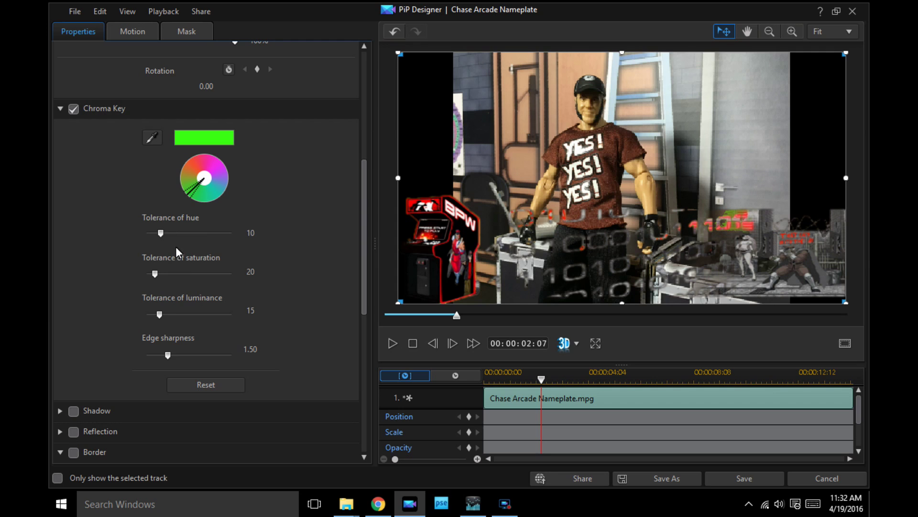
pyautogui.moveTo(159, 231); pyautogui.dragTo(225, 245)
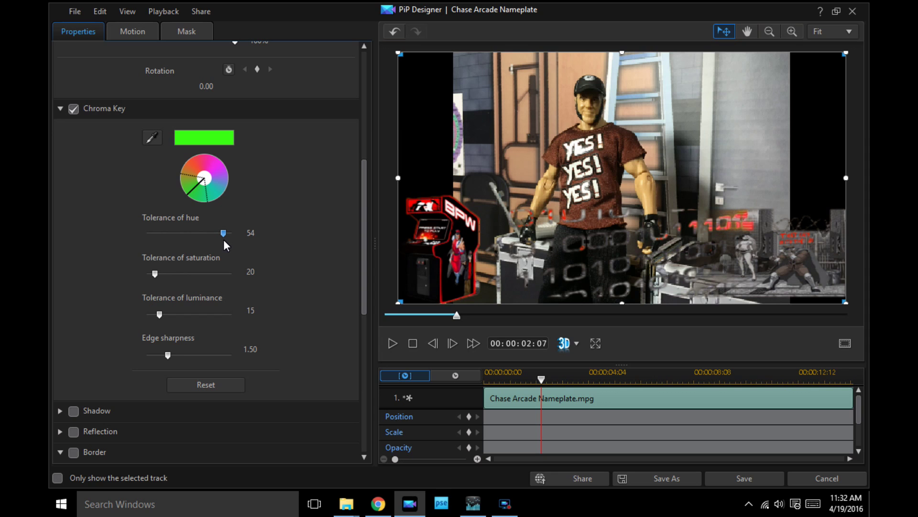
pyautogui.moveTo(541, 379); pyautogui.dragTo(486, 380)
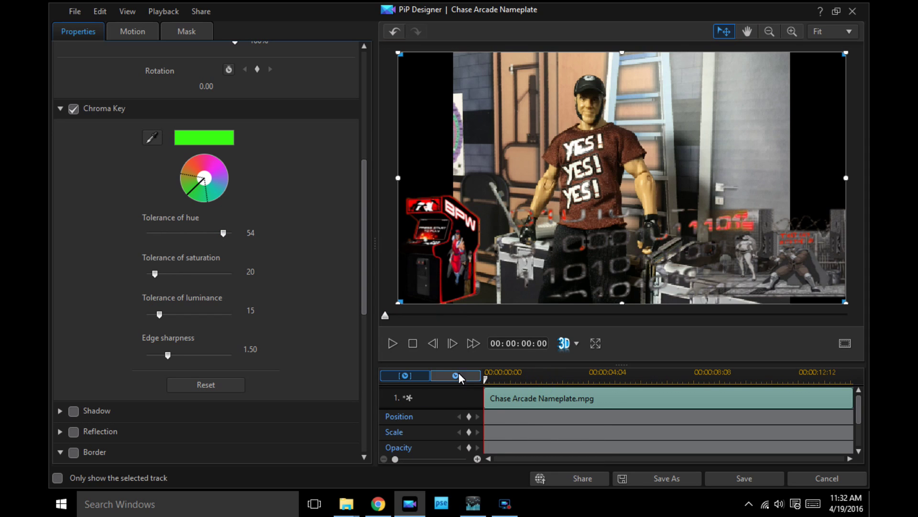
pyautogui.click(392, 342)
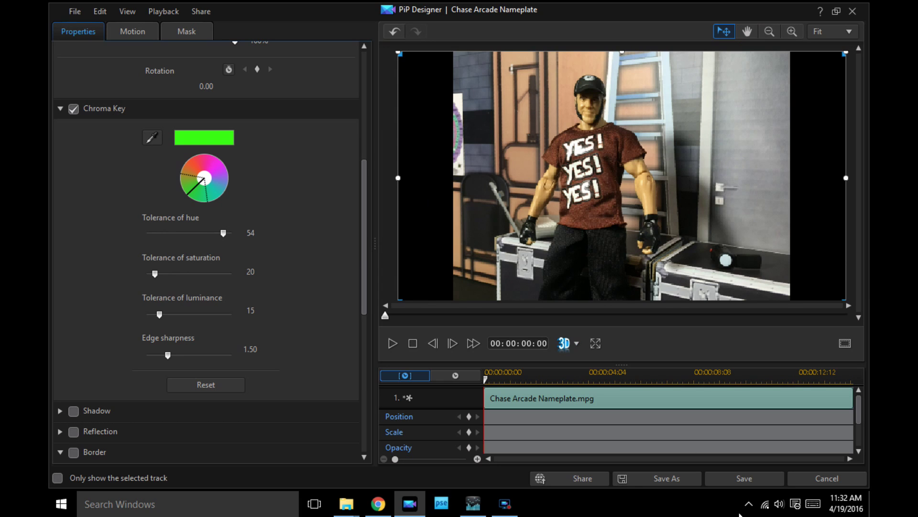
pyautogui.click(739, 480)
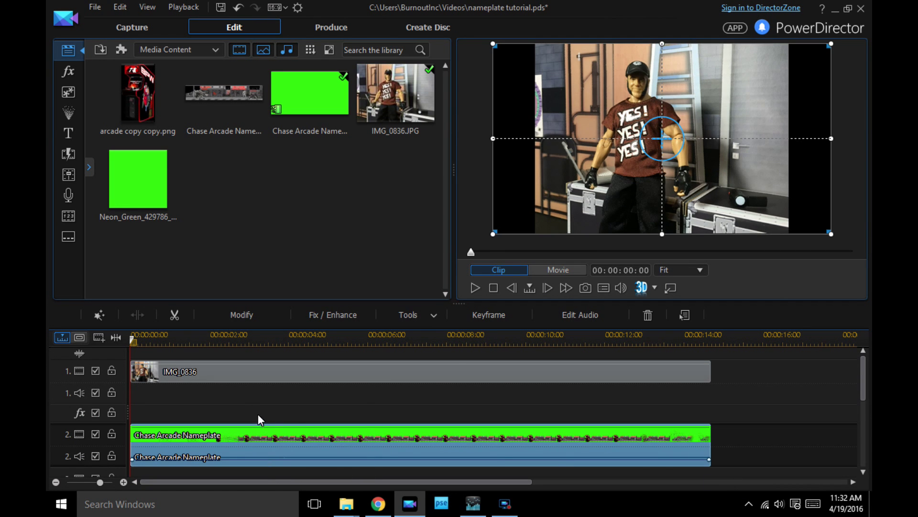
# Play the full movie to check the keyed nameplate over the photo
pyautogui.click(253, 409)
pyautogui.click(473, 288)
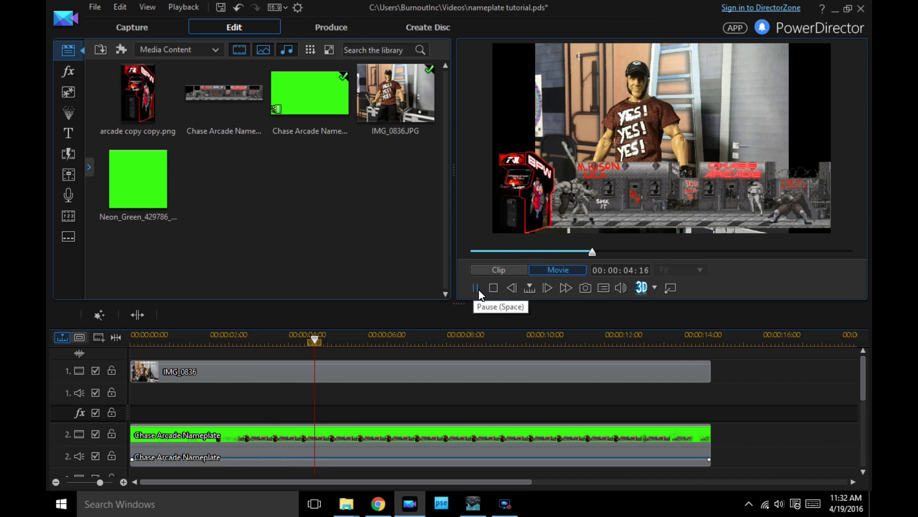
pyautogui.click(474, 289)
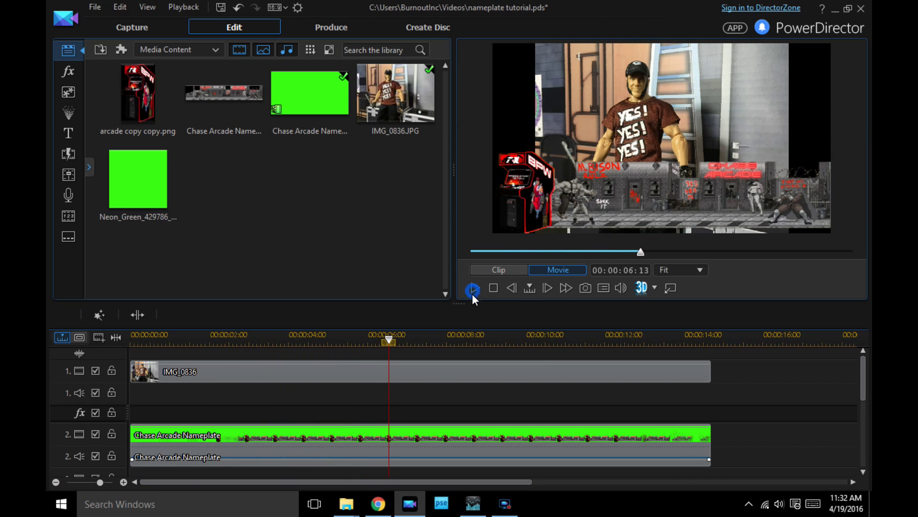
# Preview the saved custom Nameplate Chase Arcade title template
pyautogui.click(70, 134)
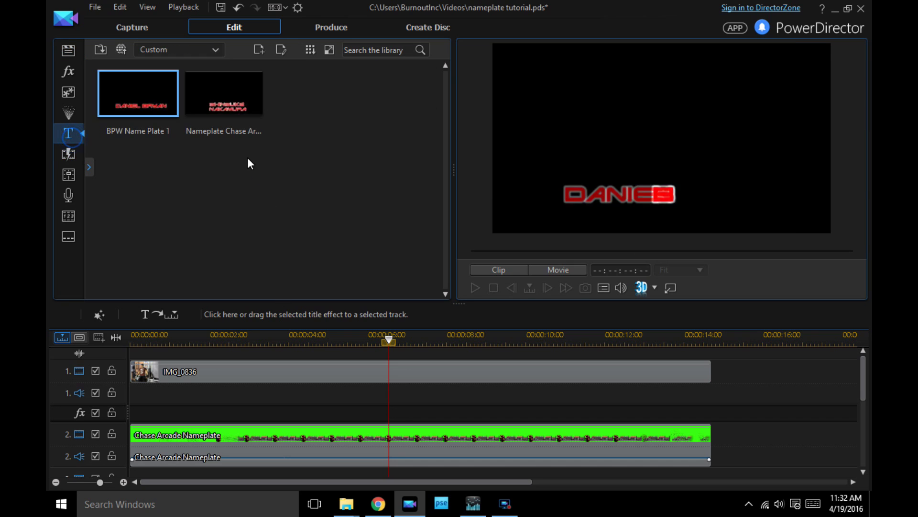
pyautogui.click(229, 106)
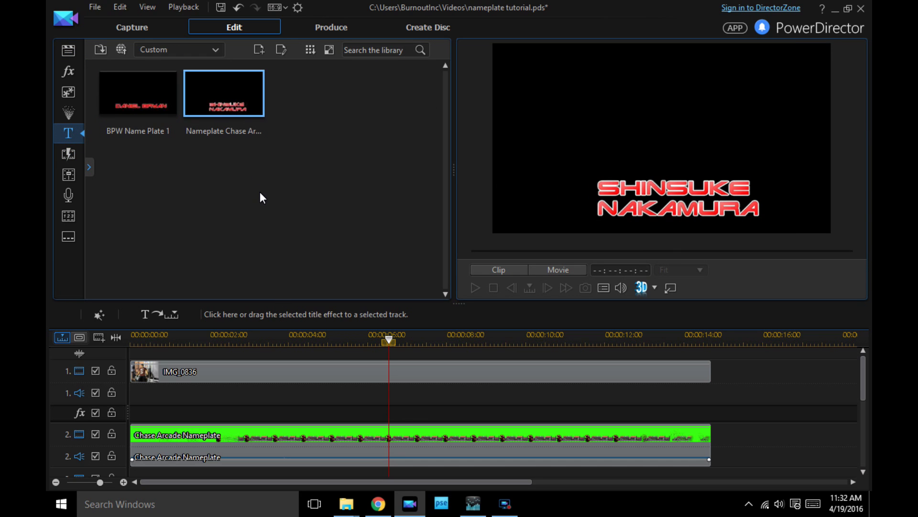
pyautogui.moveTo(860, 374); pyautogui.dragTo(857, 397)
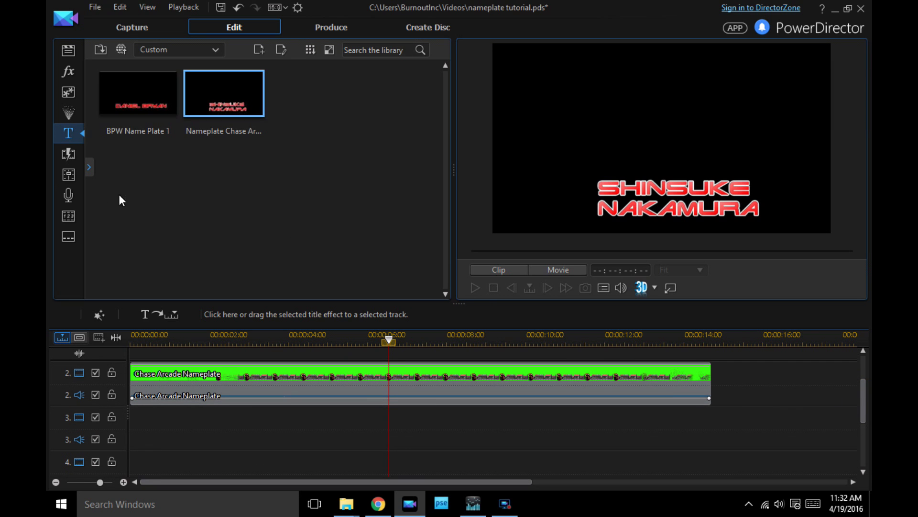
# Add the Hide Right title template to track 4, starting about two seconds into the timeline
pyautogui.click(66, 134)
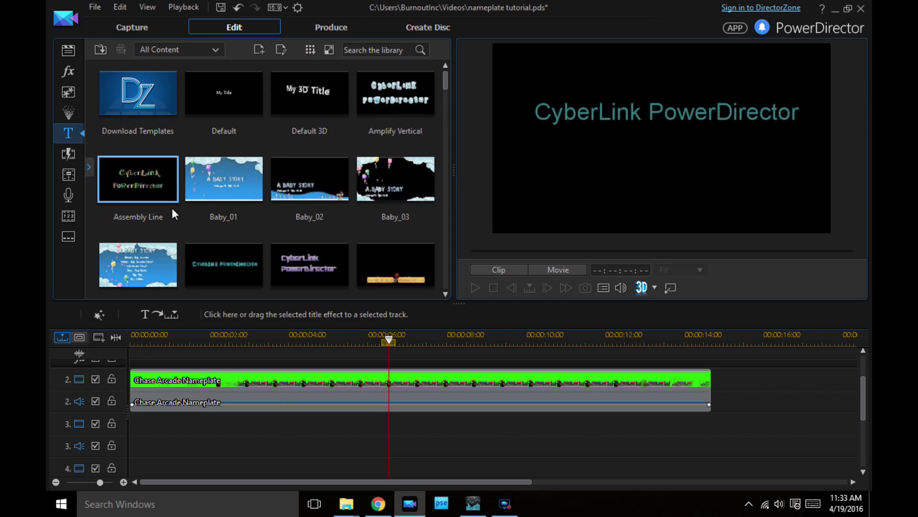
pyautogui.scroll(-6, 335, 234)
pyautogui.scroll(-4, 301, 202)
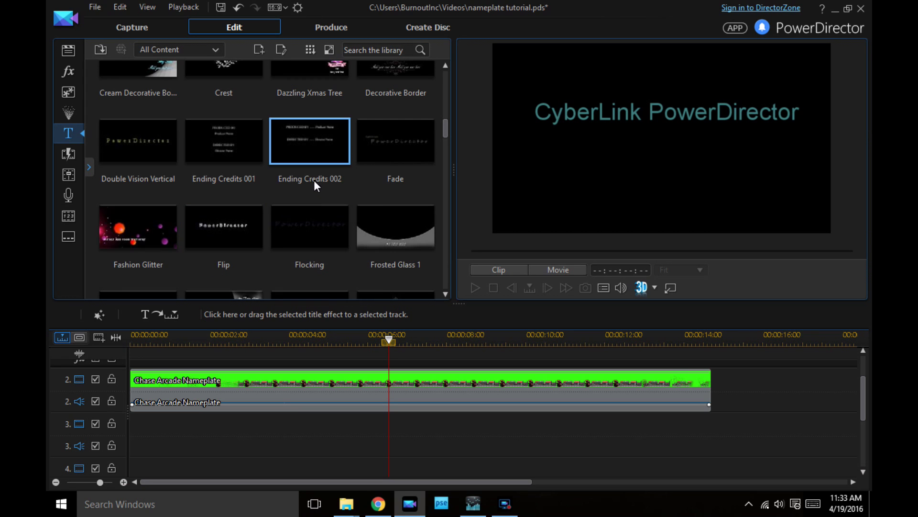
pyautogui.scroll(2, 316, 247)
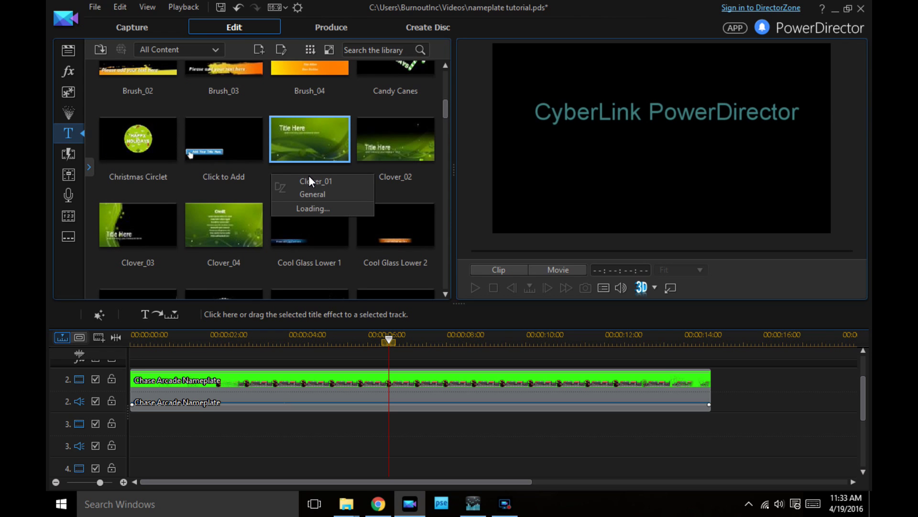
pyautogui.scroll(-5, 426, 153)
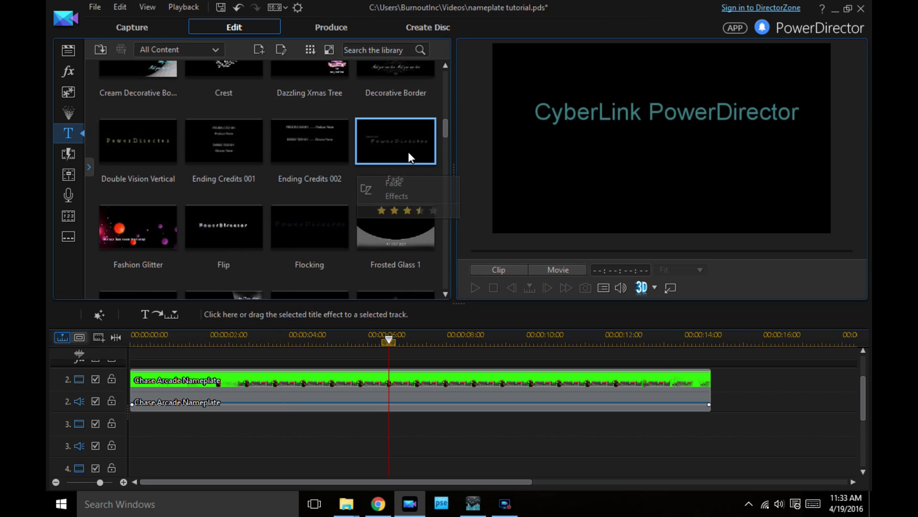
pyautogui.scroll(-2, 402, 155)
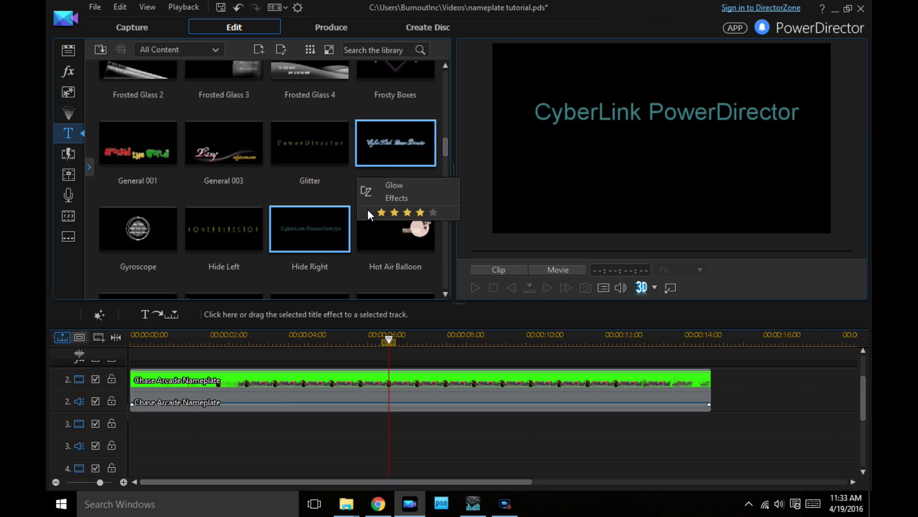
pyautogui.moveTo(311, 242); pyautogui.dragTo(221, 461)
# Play the movie from 00:00:02:06 to check the title's timing against the nameplate animation
pyautogui.click(218, 338)
pyautogui.click(234, 388)
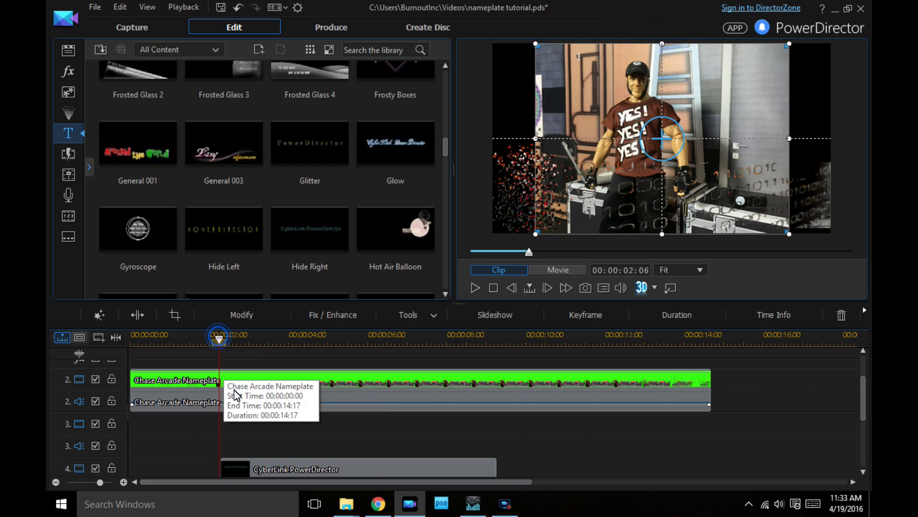
pyautogui.click(357, 424)
pyautogui.click(471, 287)
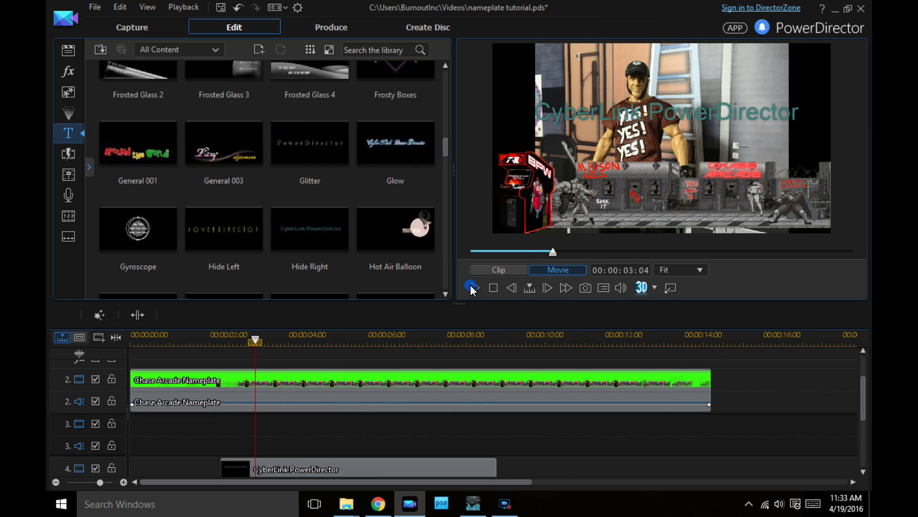
# Move the title clip to track 3, directly below the nameplate video, starting at 00:00:02:19
pyautogui.click(240, 341)
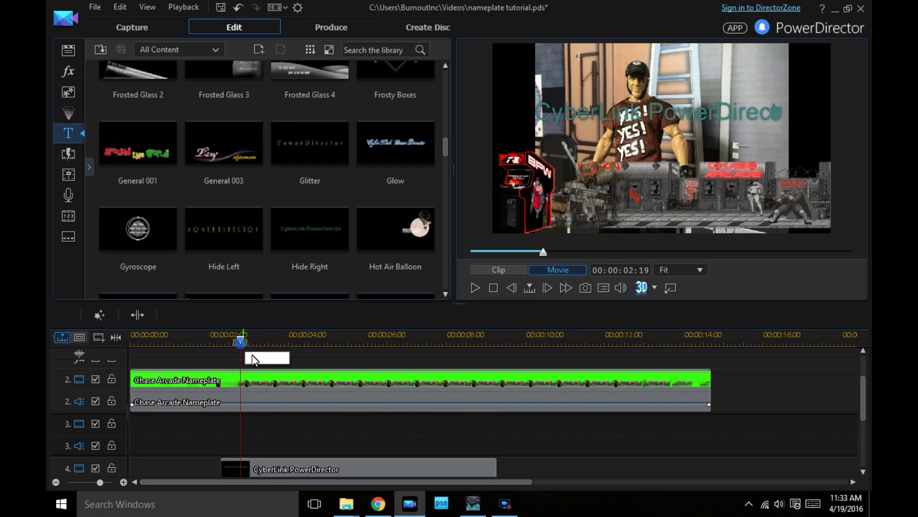
pyautogui.click(264, 469)
pyautogui.scroll(-3, 267, 469)
pyautogui.moveTo(282, 415); pyautogui.dragTo(289, 406)
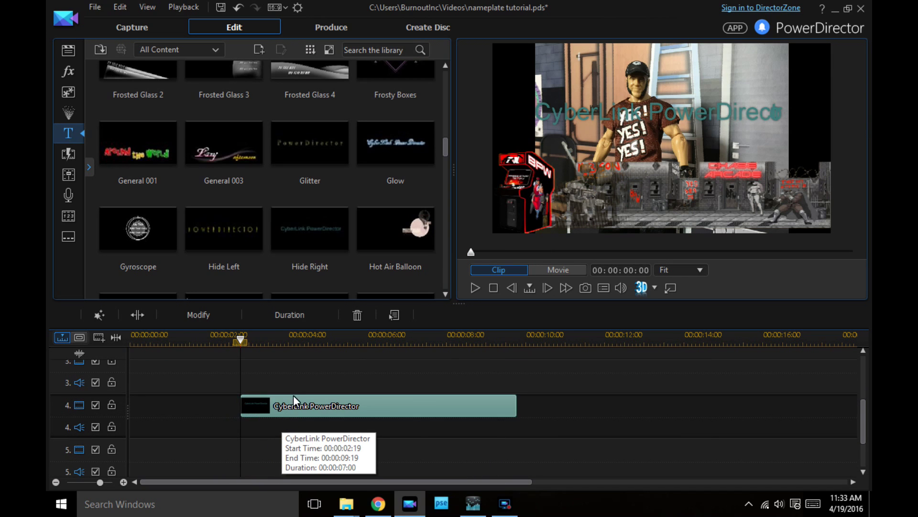
pyautogui.scroll(3, 289, 407)
pyautogui.scroll(-2, 263, 469)
pyautogui.moveTo(266, 437)
pyautogui.mouseDown()
pyautogui.moveTo(272, 407)
pyautogui.moveTo(264, 400)
pyautogui.moveTo(260, 422)
pyautogui.mouseUp()
pyautogui.scroll(-3, 261, 423)
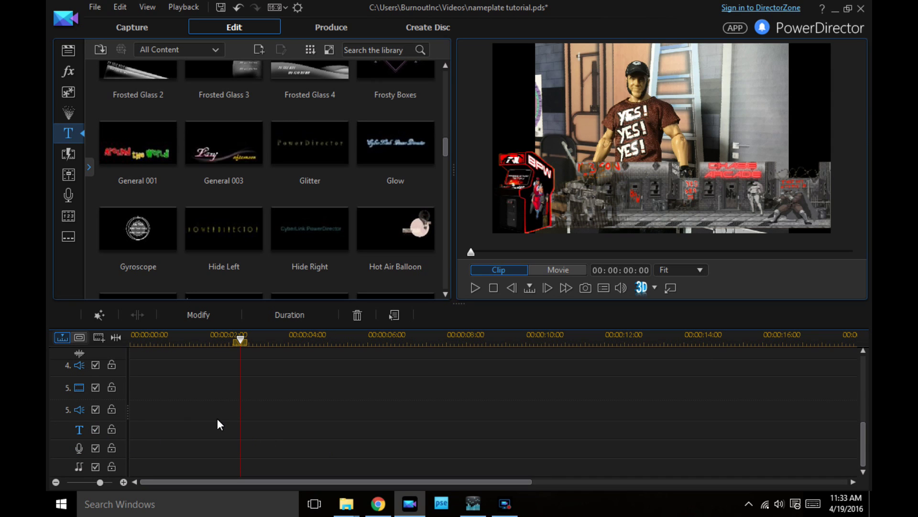
pyautogui.scroll(5, 229, 430)
pyautogui.scroll(-3, 266, 444)
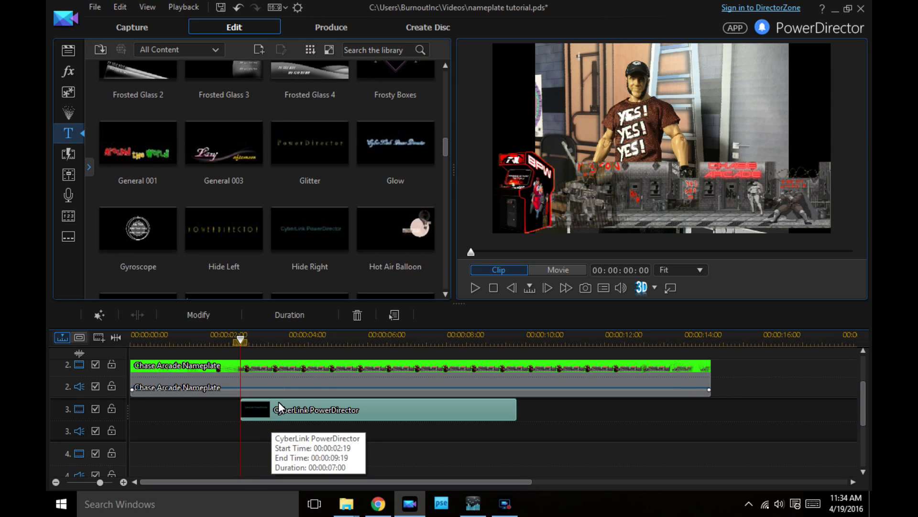
# Replace the title's text with CHASE and position it over the middle of the arcade nameplate
pyautogui.click(204, 314)
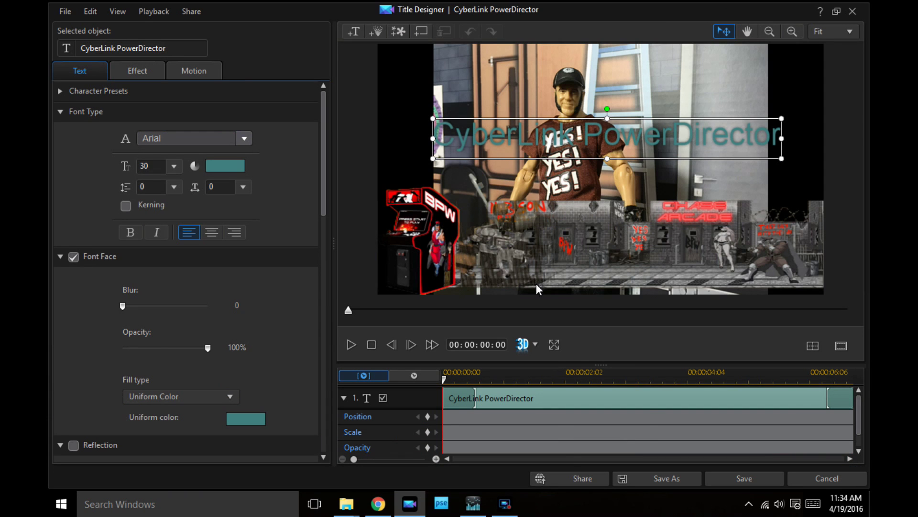
pyautogui.click(579, 375)
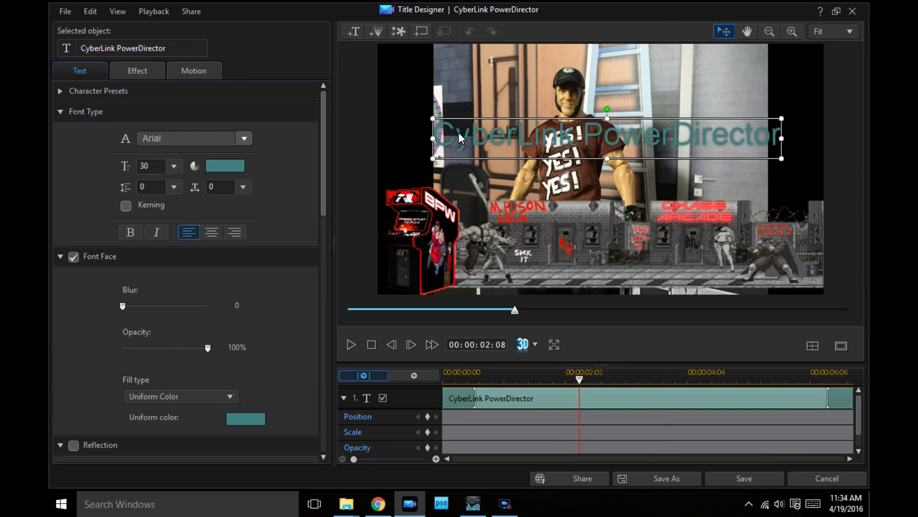
pyautogui.moveTo(439, 136); pyautogui.dragTo(784, 144)
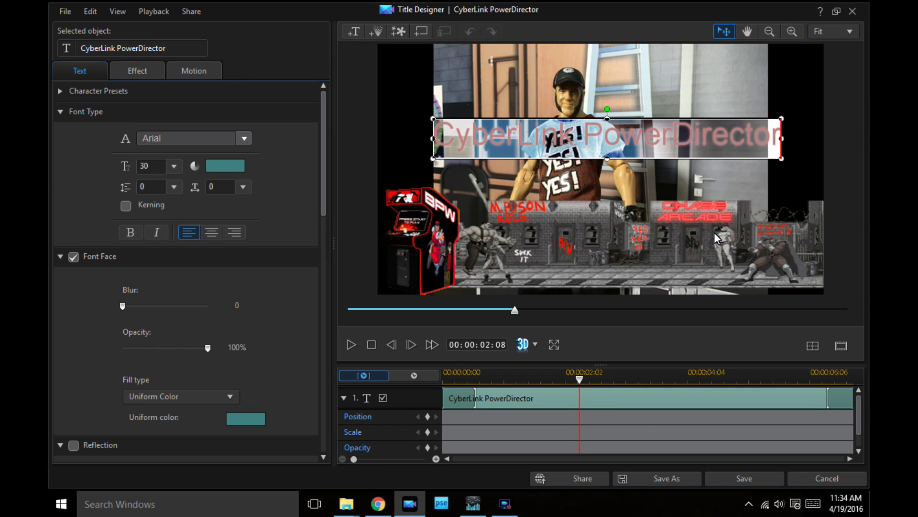
pyautogui.write('CHASE')
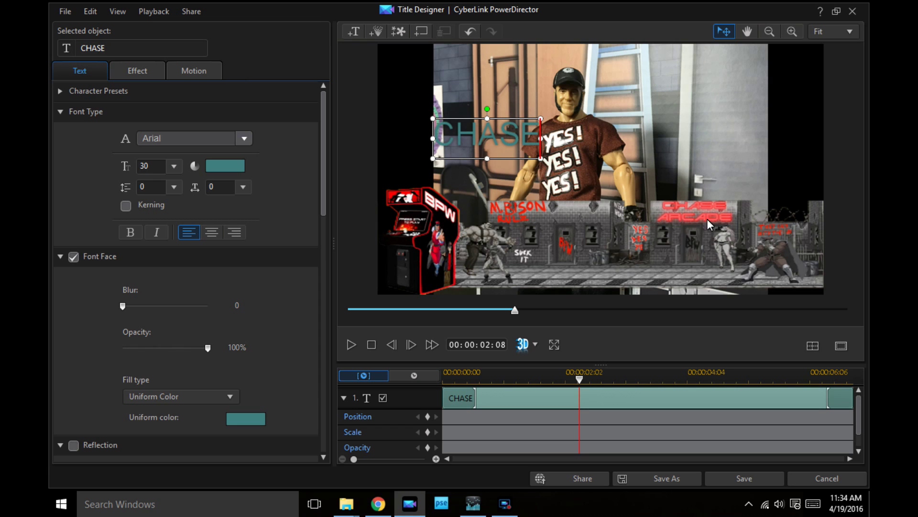
pyautogui.moveTo(503, 156); pyautogui.dragTo(622, 259)
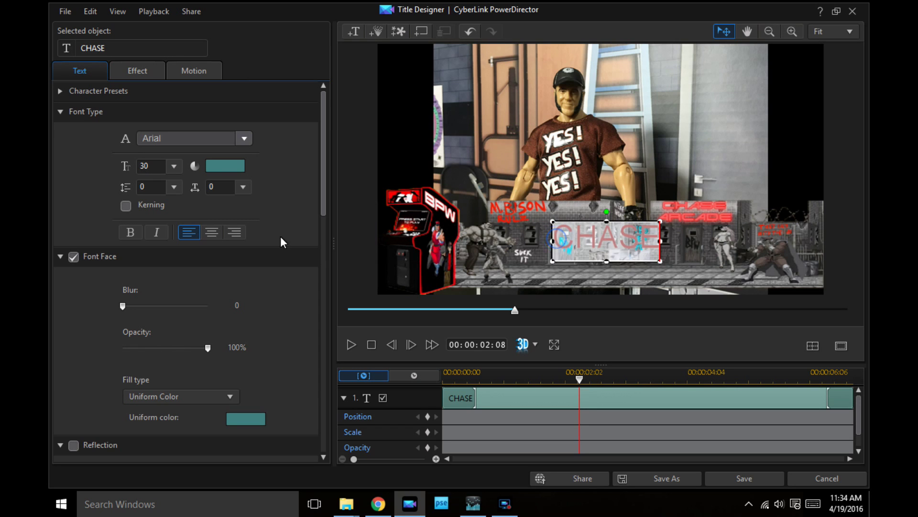
# Change the CHASE title's font to the Terminator typeface
pyautogui.click(244, 138)
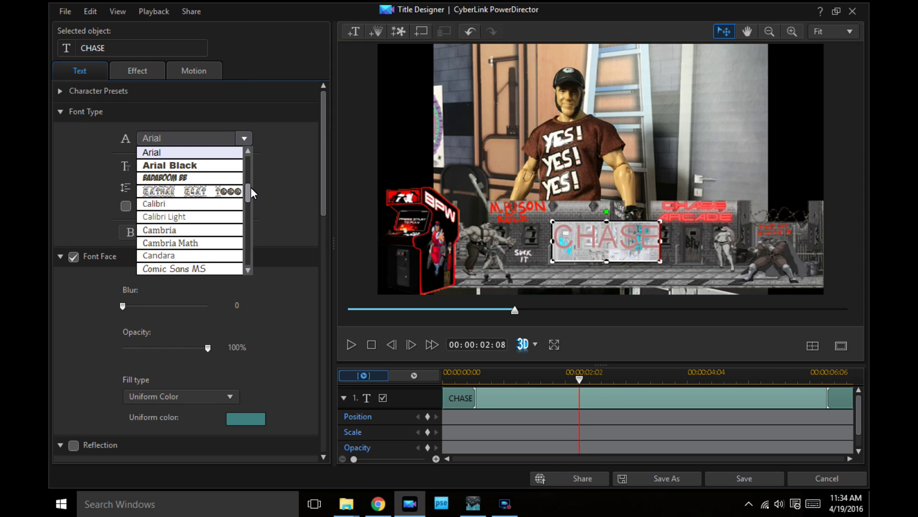
pyautogui.moveTo(249, 194); pyautogui.dragTo(247, 244)
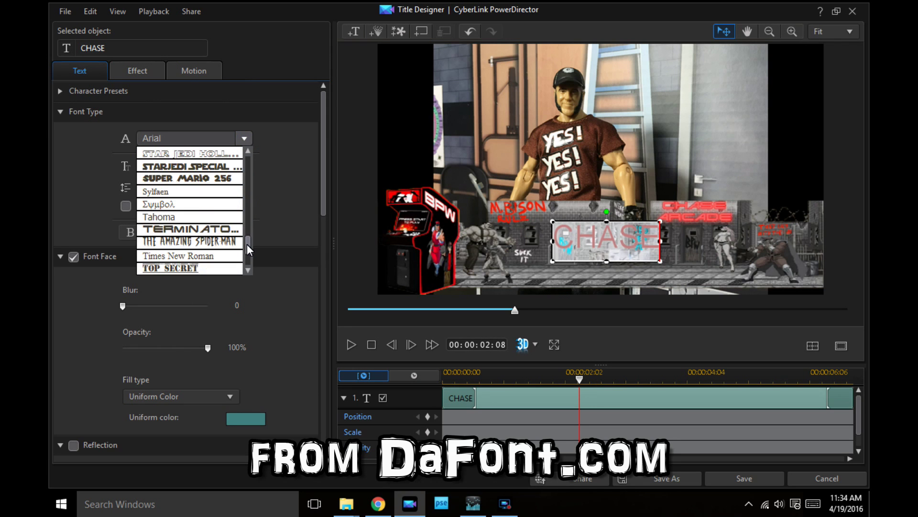
pyautogui.click(191, 229)
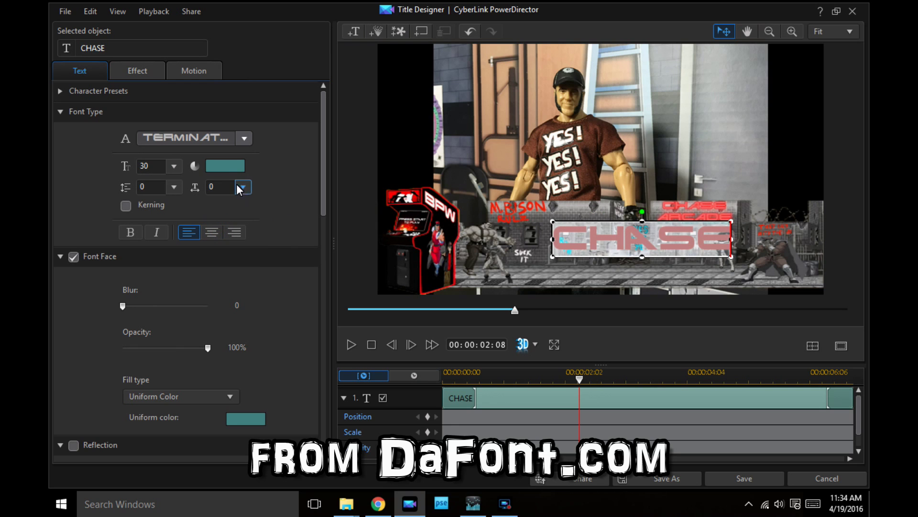
# Set the CHASE title's font color and uniform fill to pure red (255, 0, 0)
pyautogui.click(225, 169)
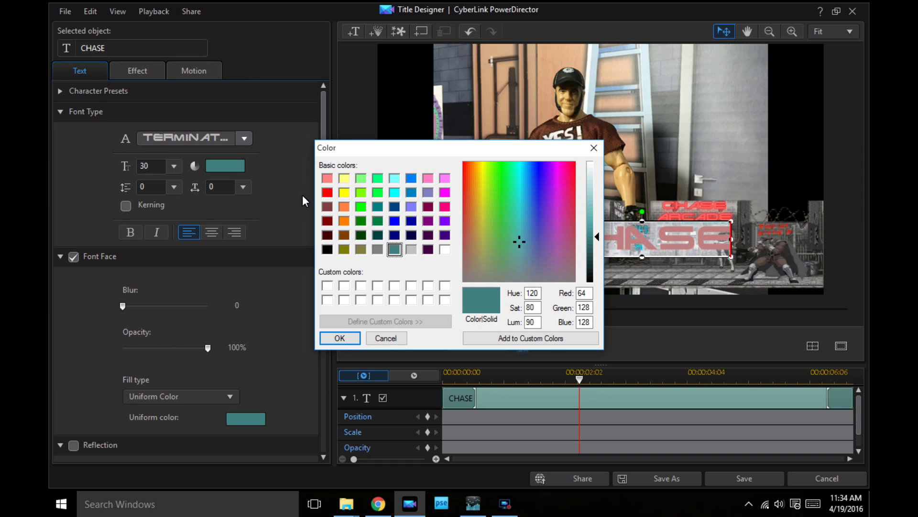
pyautogui.click(328, 193)
pyautogui.click(345, 341)
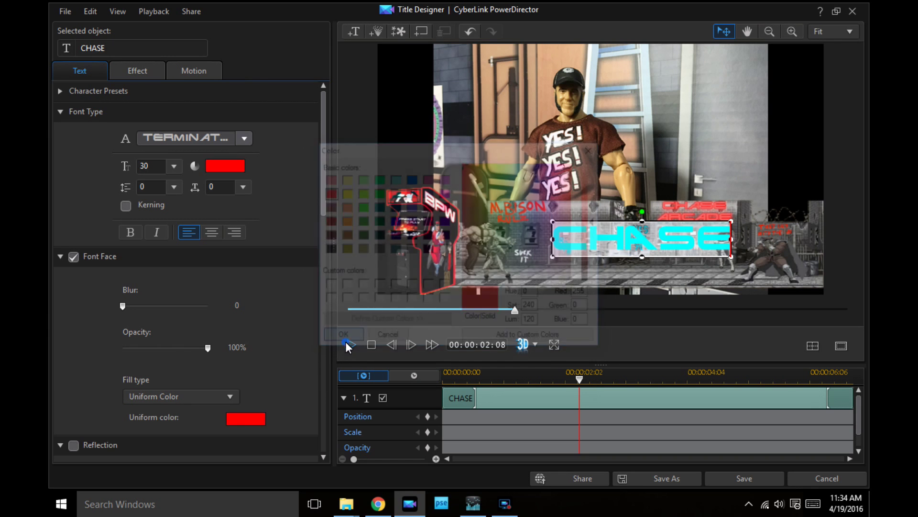
pyautogui.click(246, 419)
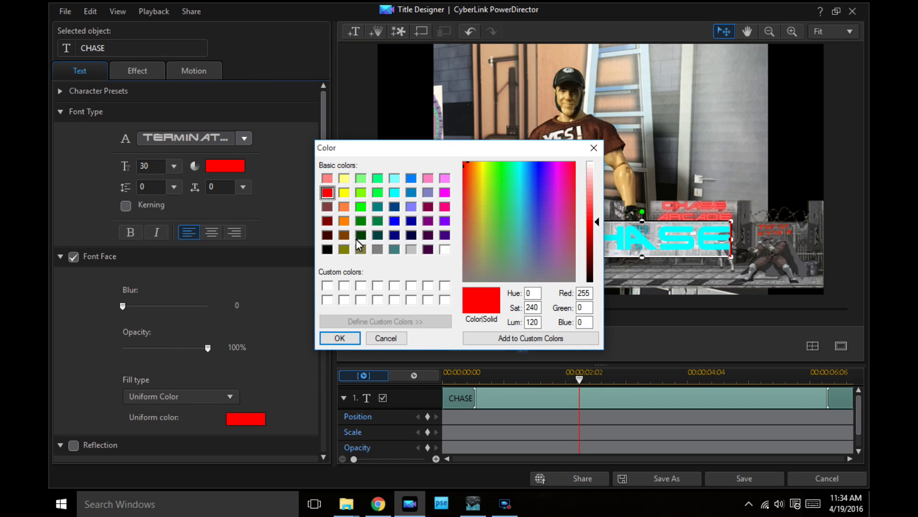
pyautogui.click(339, 338)
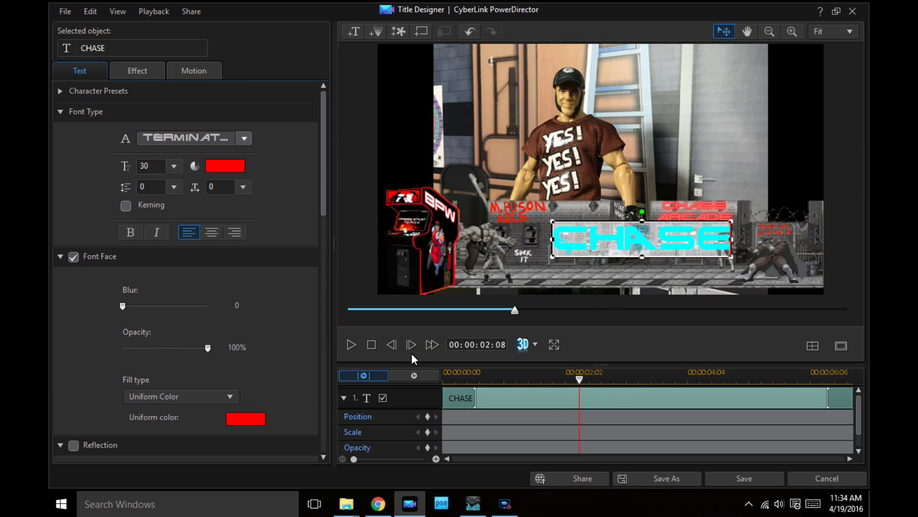
# Enlarge the CHASE title slightly and place it lower and centered on the arcade nameplate's background
pyautogui.click(539, 280)
pyautogui.click(619, 257)
pyautogui.moveTo(618, 267); pyautogui.dragTo(595, 272)
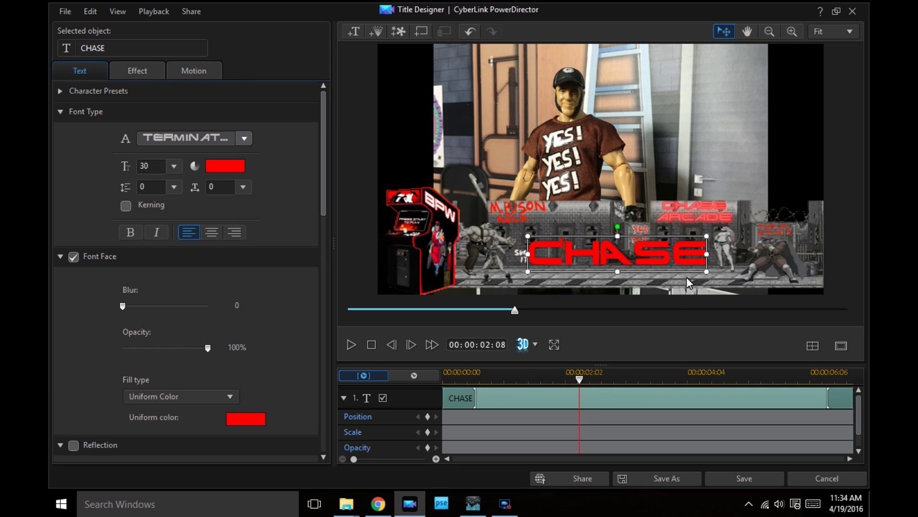
pyautogui.moveTo(707, 273)
pyautogui.mouseDown()
pyautogui.moveTo(739, 286)
pyautogui.moveTo(690, 274)
pyautogui.mouseUp()
# Add a border of size 5 around the CHASE lettering
pyautogui.moveTo(321, 200); pyautogui.dragTo(309, 368)
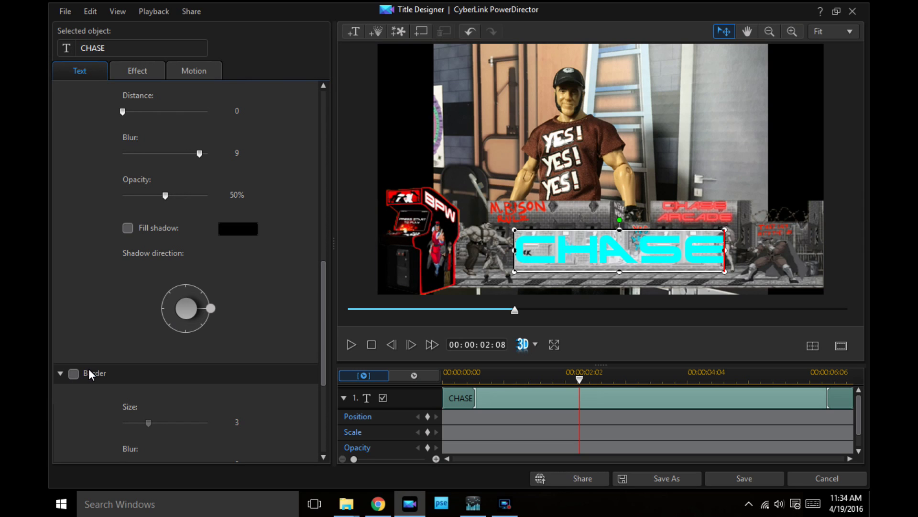
pyautogui.click(74, 373)
pyautogui.moveTo(146, 424); pyautogui.dragTo(162, 421)
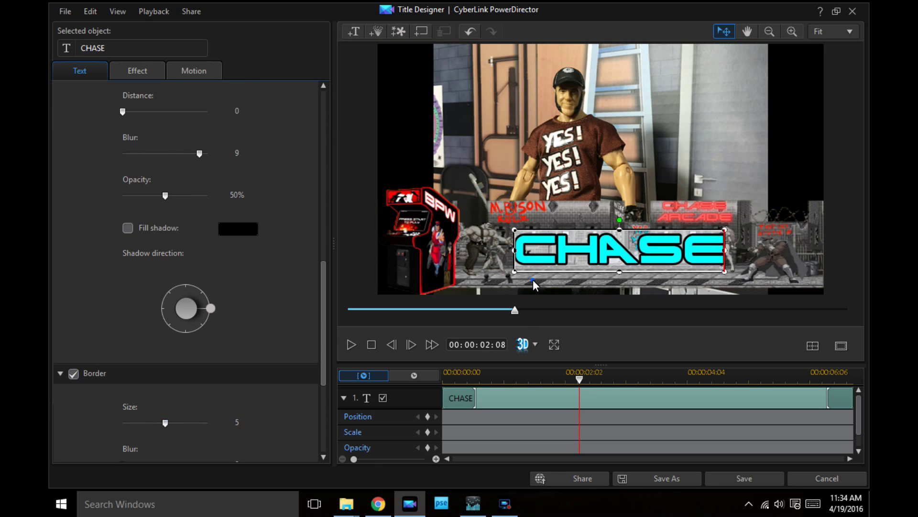
pyautogui.click(541, 255)
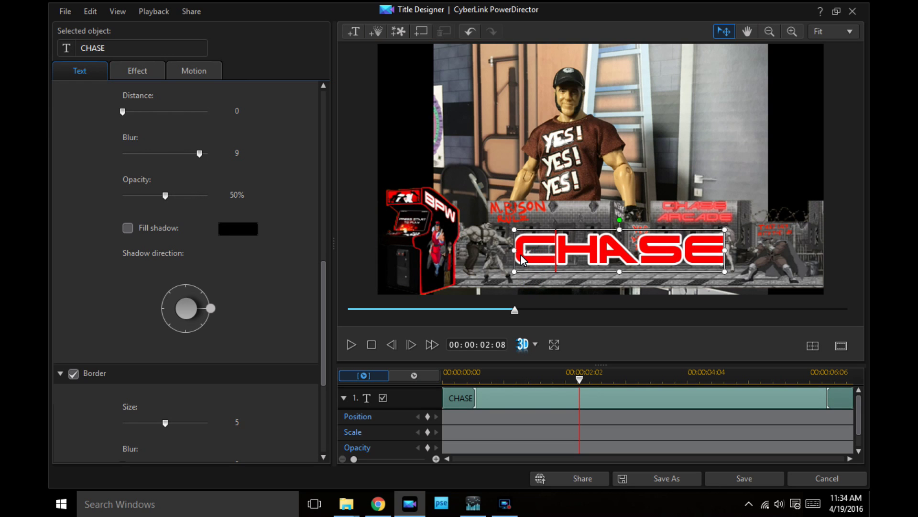
# Fill the CHASE lettering with a 2 Color Gradient that begins with light red and ends with pure red
pyautogui.click(708, 268)
pyautogui.moveTo(321, 294); pyautogui.dragTo(331, 160)
pyautogui.scroll(-3, 318, 173)
pyautogui.click(231, 223)
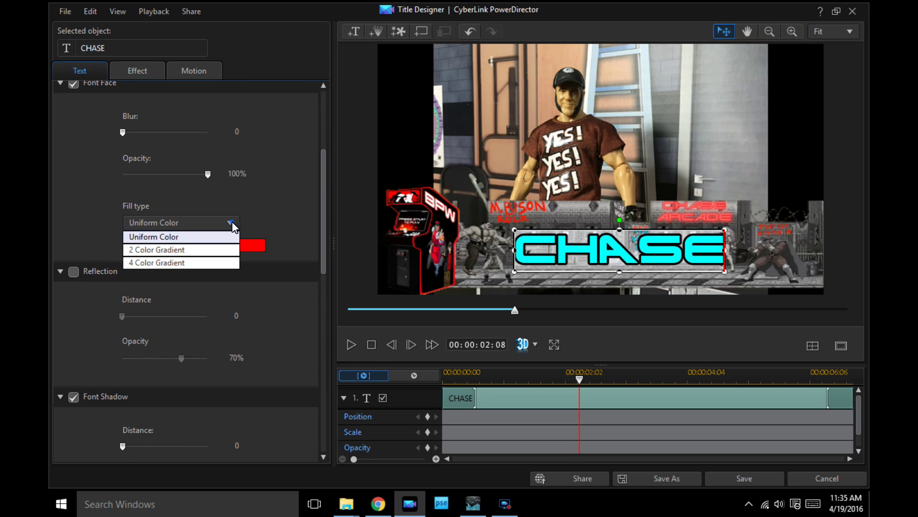
pyautogui.click(177, 254)
pyautogui.click(246, 262)
pyautogui.click(327, 178)
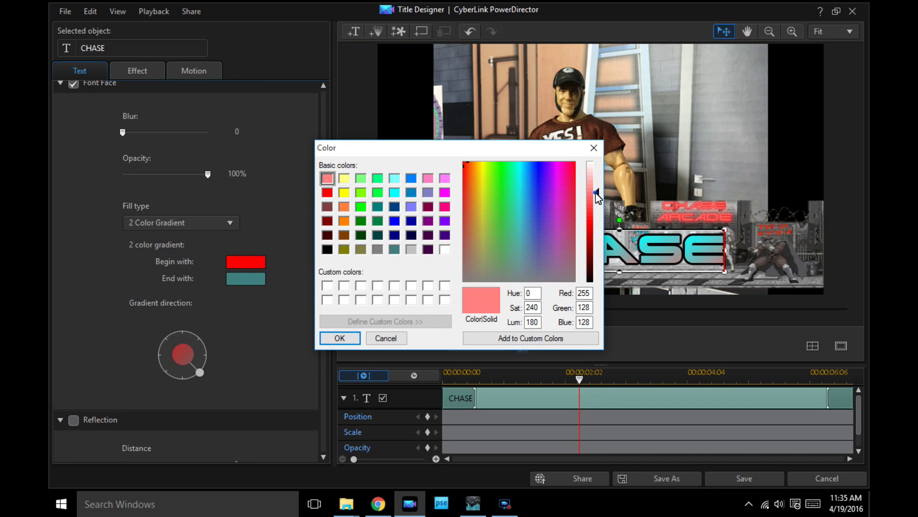
pyautogui.click(597, 198)
pyautogui.click(340, 338)
pyautogui.click(251, 281)
pyautogui.click(327, 192)
pyautogui.click(334, 338)
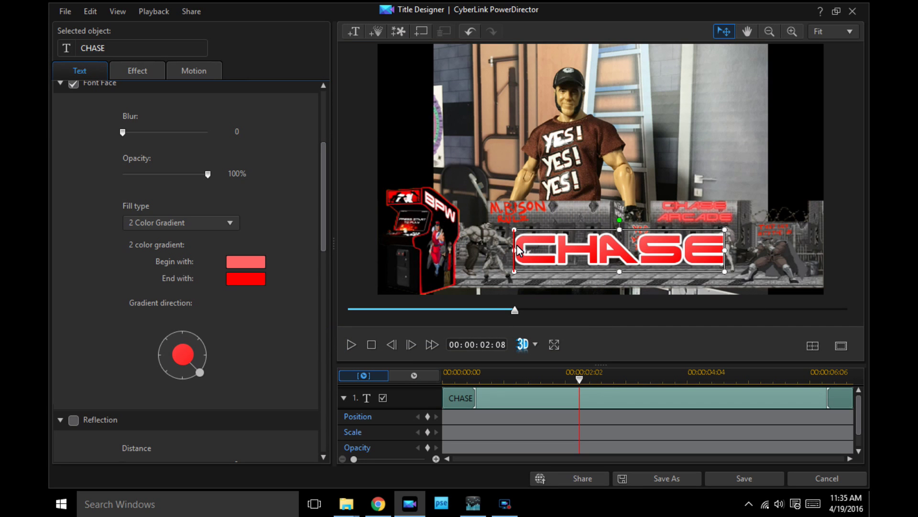
# Set the blur of the CHASE title's border to 5
pyautogui.moveTo(320, 196); pyautogui.dragTo(305, 374)
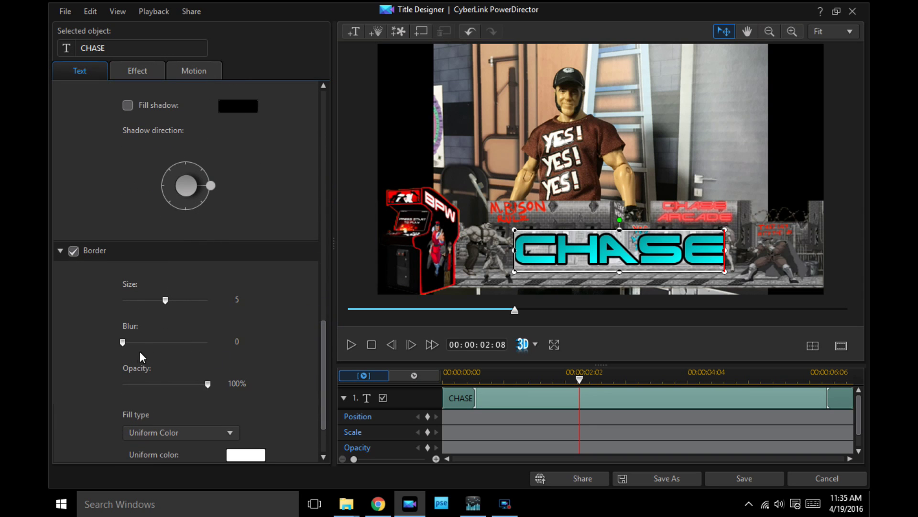
pyautogui.moveTo(123, 344); pyautogui.dragTo(162, 345)
pyautogui.click(484, 295)
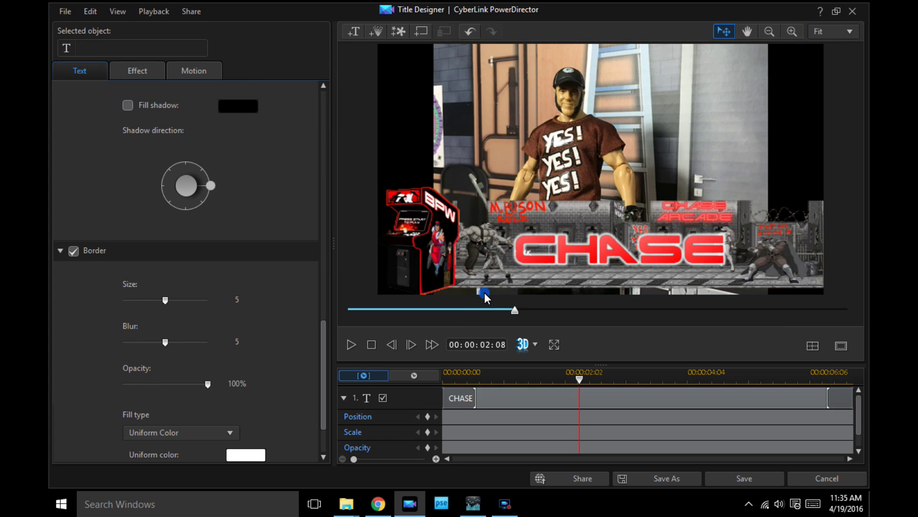
# Set the CHASE title's font shadow to distance 12 and opacity 61%, cast diagonally down to the right, and save the title
pyautogui.click(527, 262)
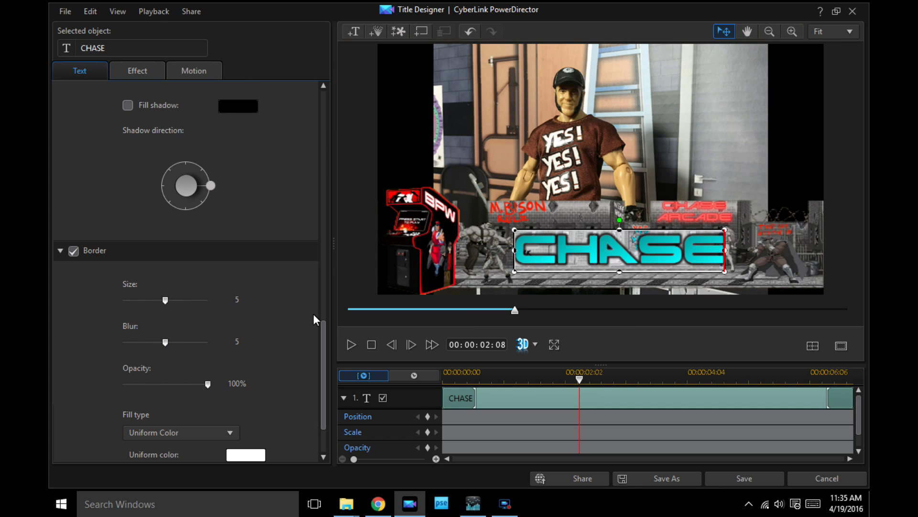
pyautogui.moveTo(320, 332); pyautogui.dragTo(281, 268)
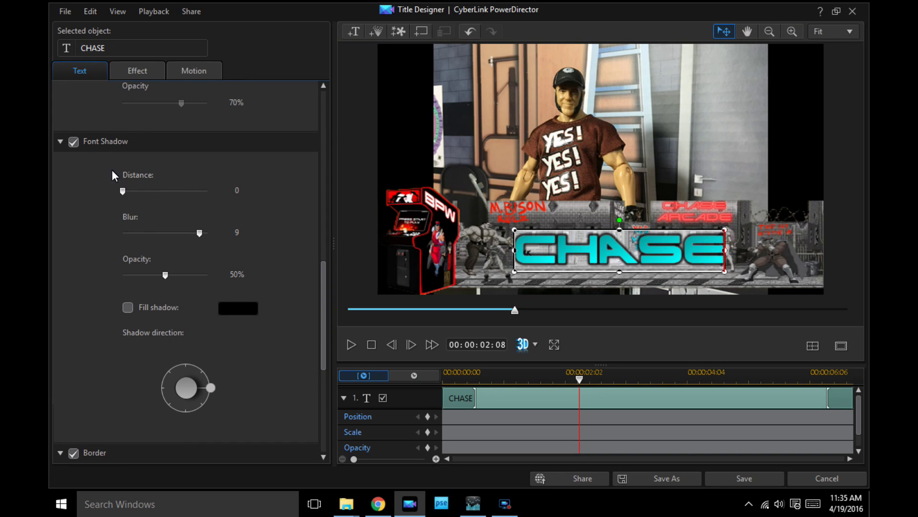
pyautogui.moveTo(123, 191)
pyautogui.mouseDown()
pyautogui.moveTo(177, 196)
pyautogui.moveTo(133, 196)
pyautogui.mouseUp()
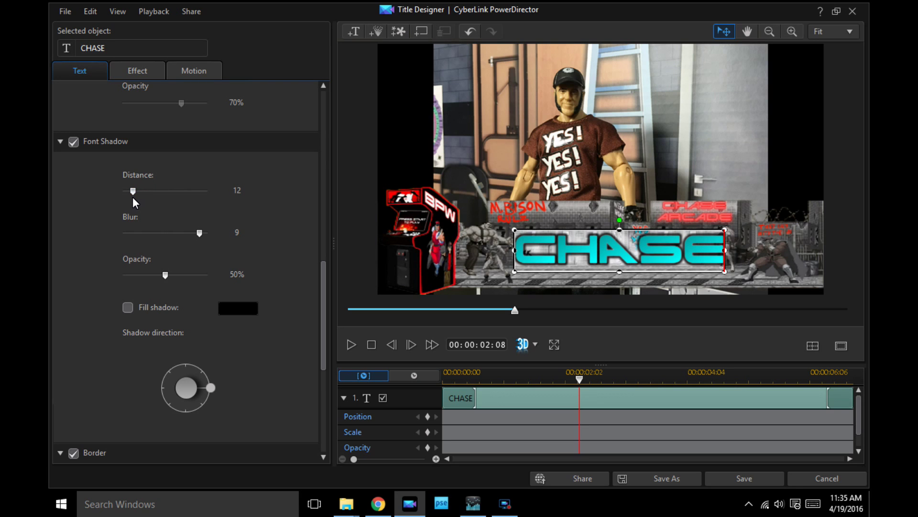
pyautogui.moveTo(165, 274); pyautogui.dragTo(175, 276)
pyautogui.moveTo(212, 385); pyautogui.dragTo(213, 404)
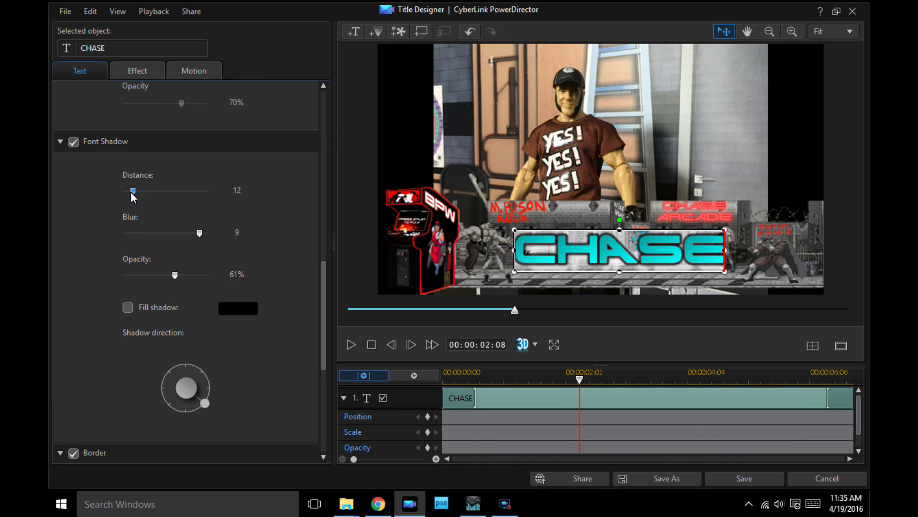
pyautogui.click(744, 478)
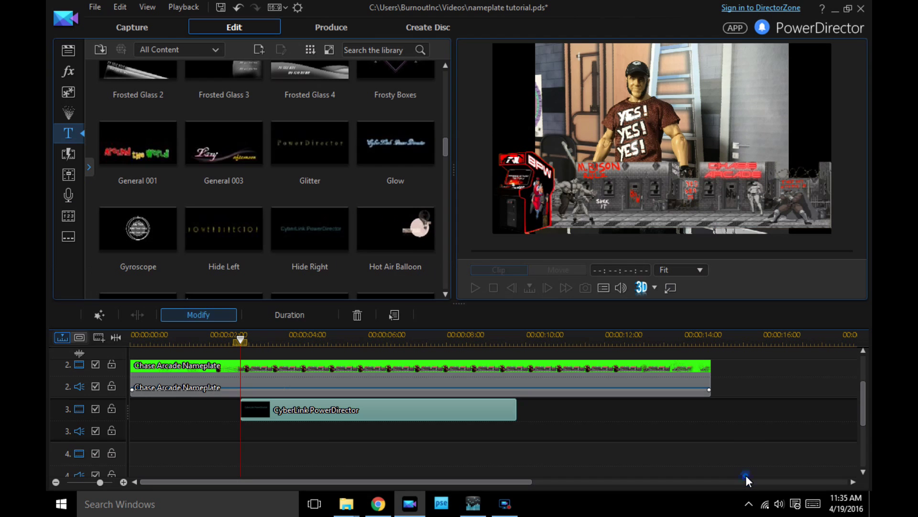
# Lengthen the CHASE title clip on track 3 to a duration of about 00:00:10:17, keeping its start in place
pyautogui.click(119, 336)
pyautogui.click(132, 338)
pyautogui.click(131, 338)
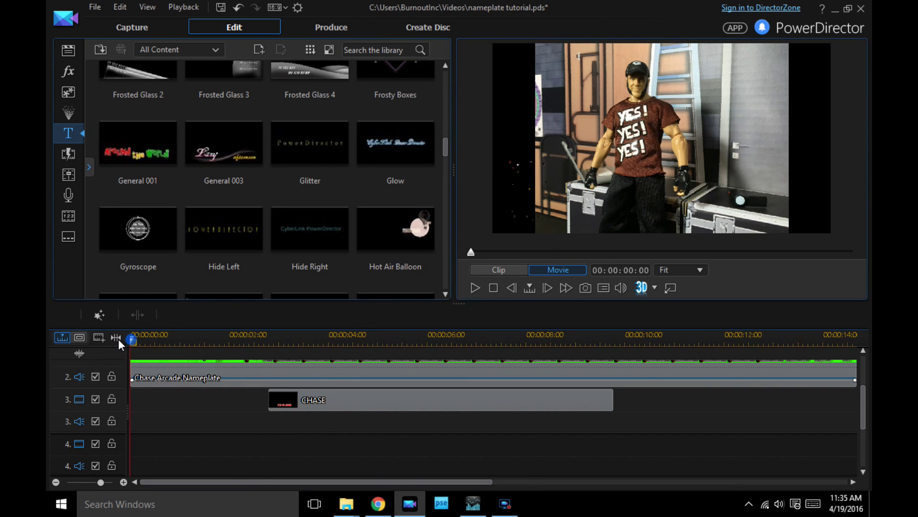
pyautogui.scroll(2, 696, 474)
pyautogui.scroll(-2, 668, 468)
pyautogui.moveTo(611, 404); pyautogui.dragTo(800, 417)
pyautogui.scroll(2, 810, 416)
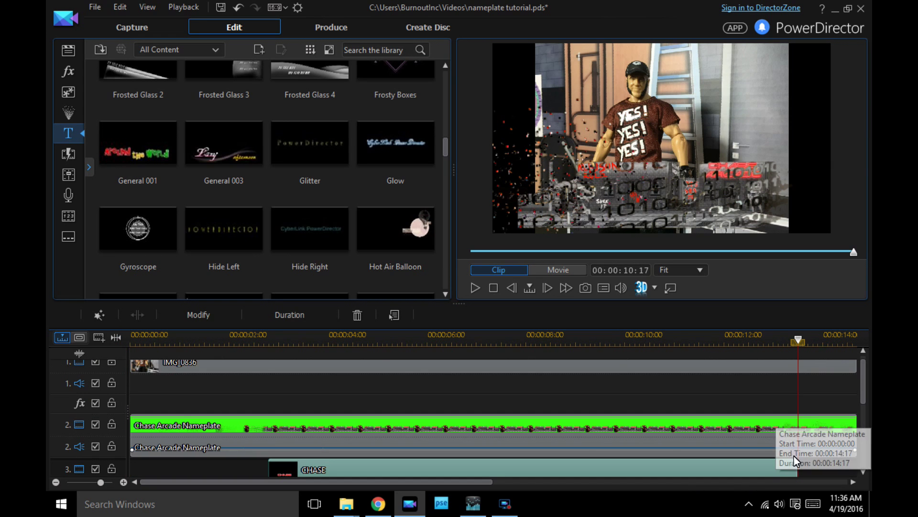
# Play the whole movie from the beginning to check the nameplate animation with the CHASE title
pyautogui.click(130, 338)
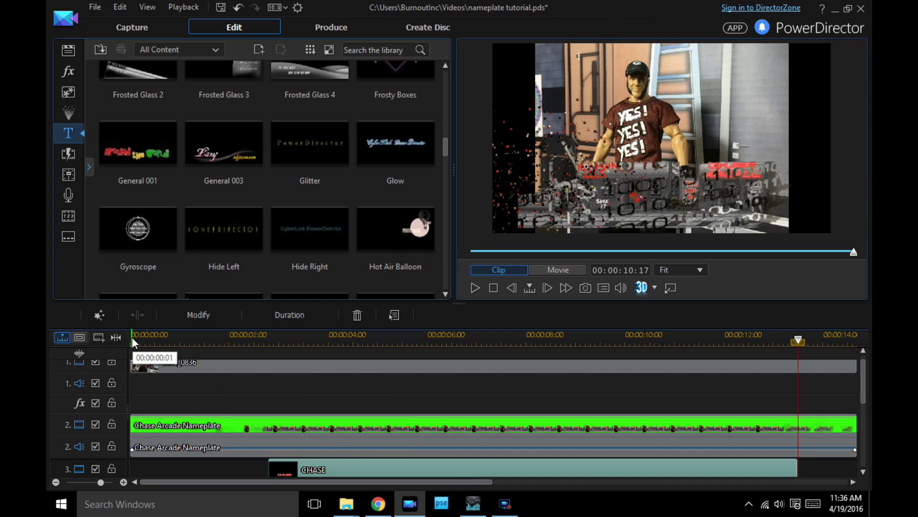
pyautogui.click(199, 399)
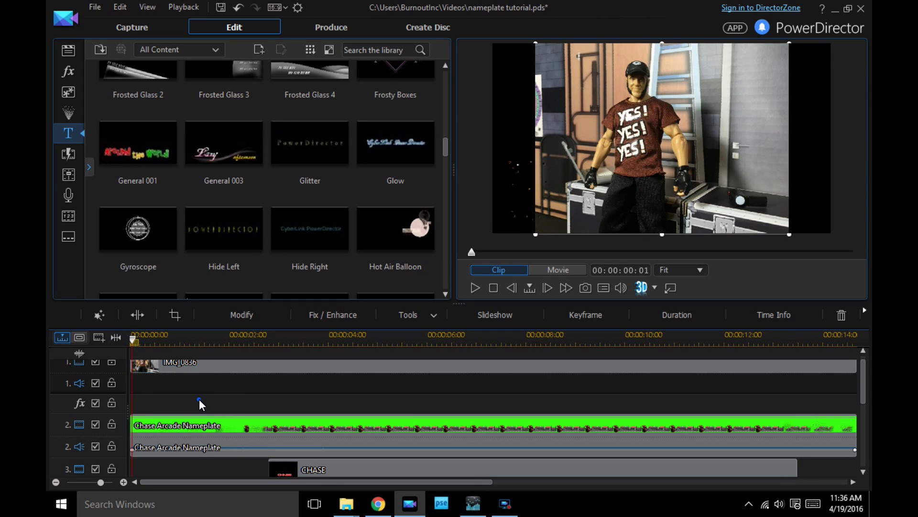
pyautogui.click(131, 339)
pyautogui.click(475, 286)
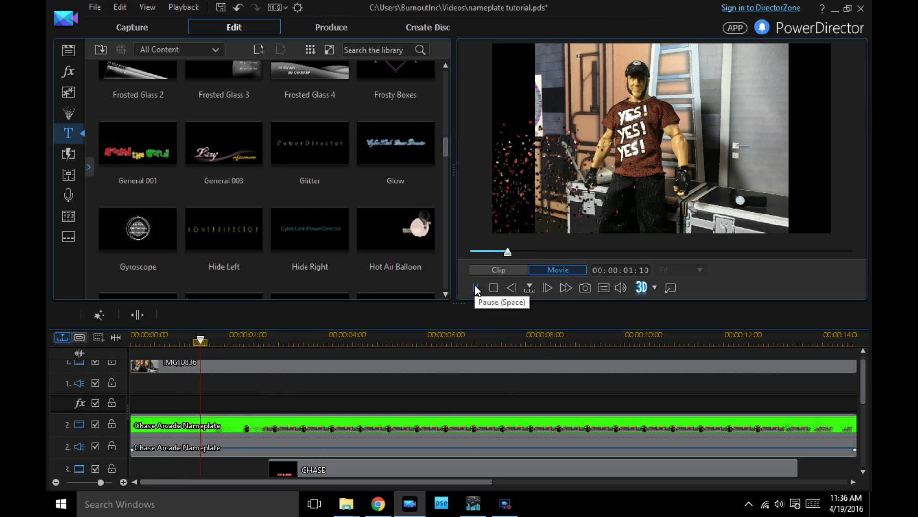